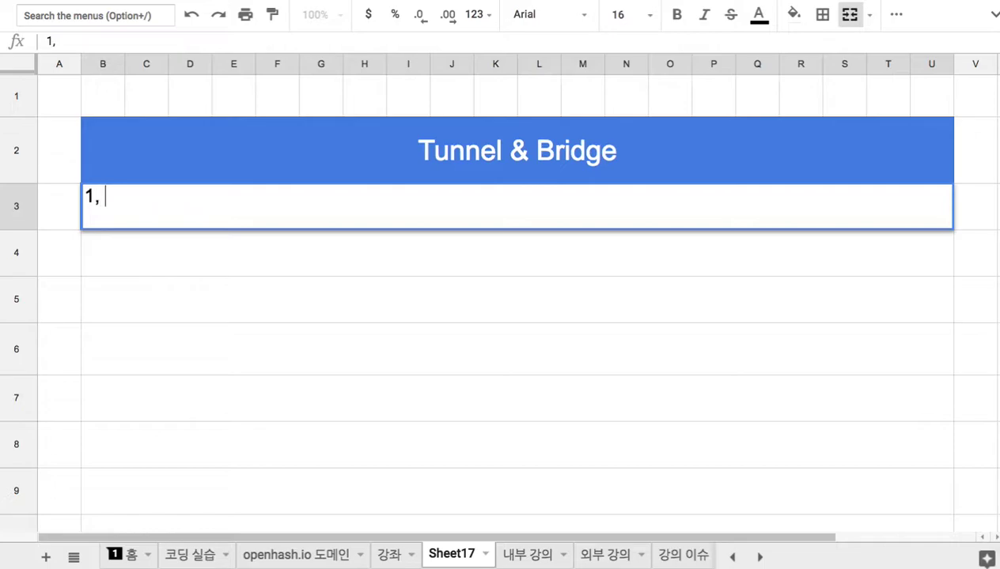
Enter "1 교육도시의 교각과 터널 공사를 담당할 수풀" in the merged row 3 cell below the title.
{"action": "key", "text": "BackSpace"}
{"action": "type", "text": "교육도시의 교"}
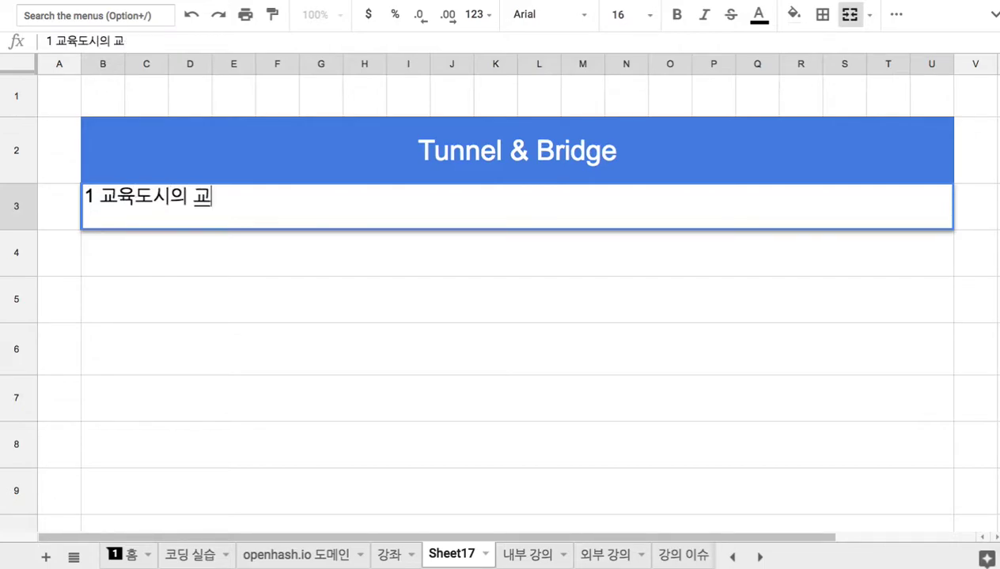
{"action": "type", "text": "각과 턴널 공사"}
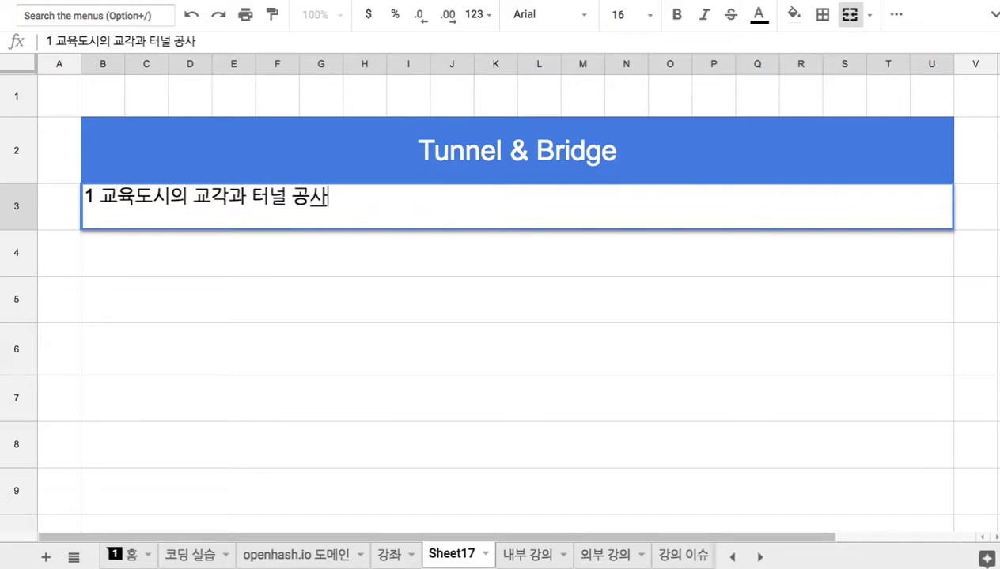
{"action": "type", "text": "를 담당하"}
{"action": "type", "text": "ㄹ 수풀"}
{"action": "key", "text": "Return"}
Enter "2. 교육도시 특징" in row 4 and add a period after the leading 1 in row 3.
{"action": "type", "text": "2. "}
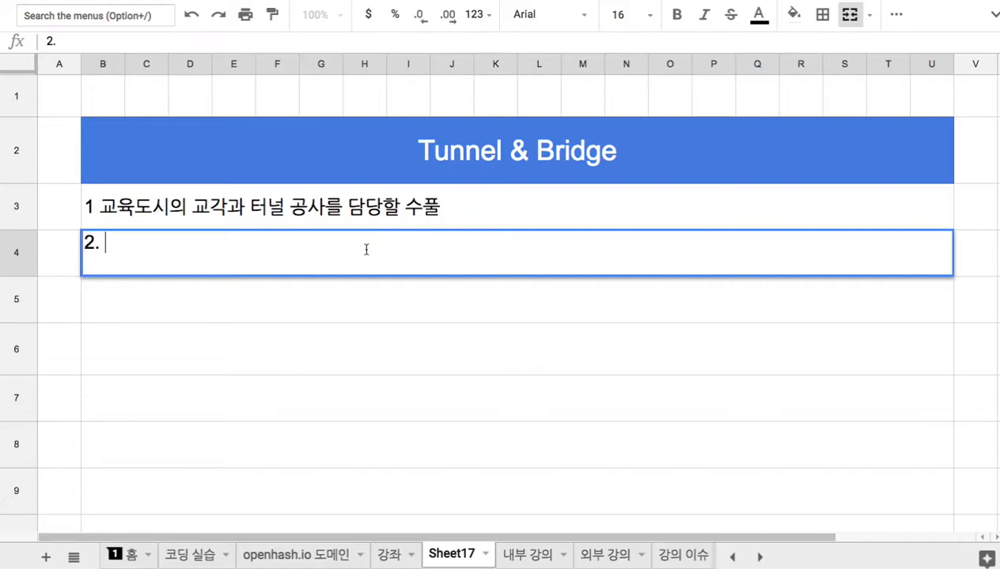
{"action": "type", "text": "교육도시 특징"}
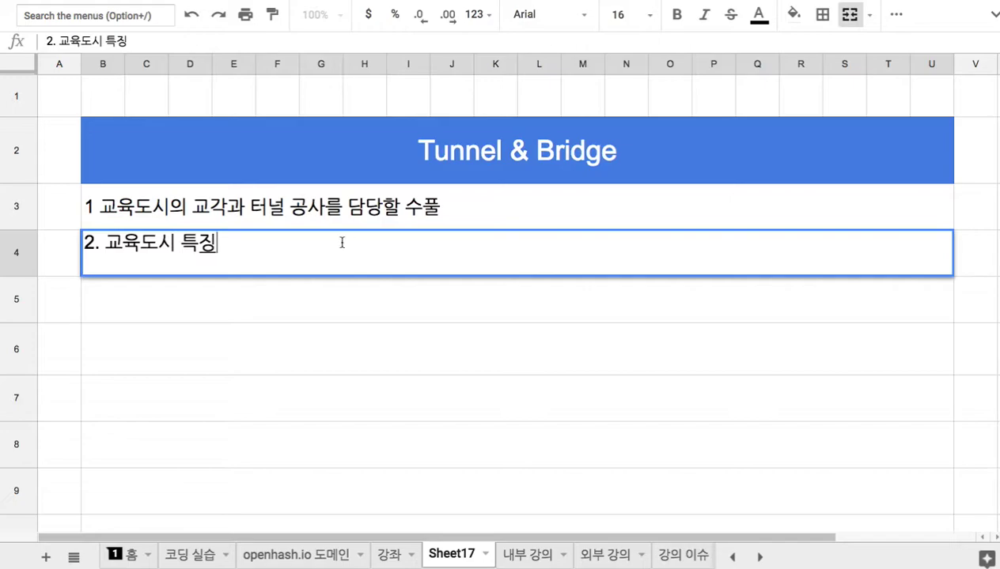
{"action": "double_click", "coordinate": [91, 209]}
{"action": "left_click", "coordinate": [92, 197]}
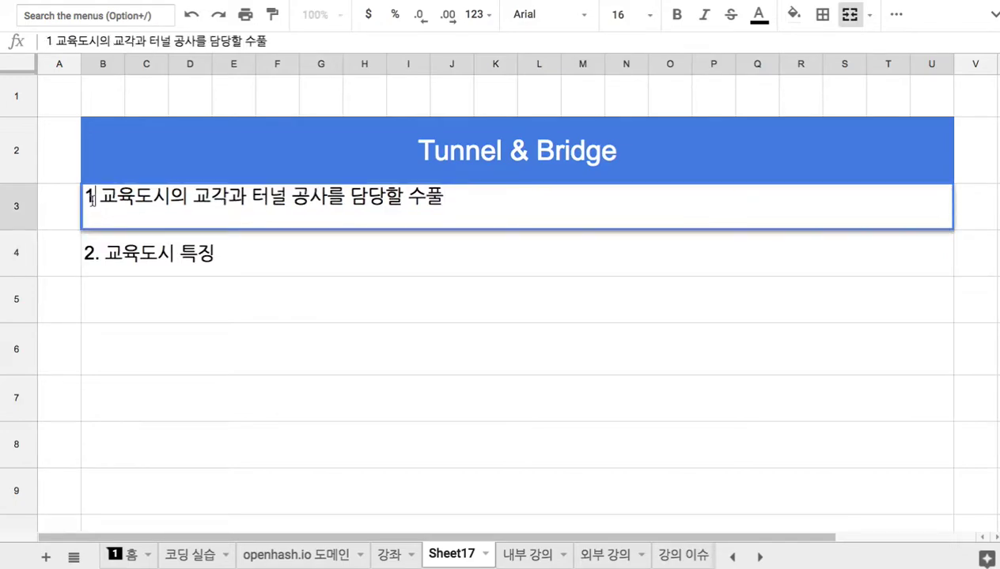
{"action": "type", "text": "."}
Write "1) MagLev: 자기부상열차" in the merged row 5 cell as the first sub-item.
{"action": "left_click", "coordinate": [152, 302]}
{"action": "type", "text": "1)"}
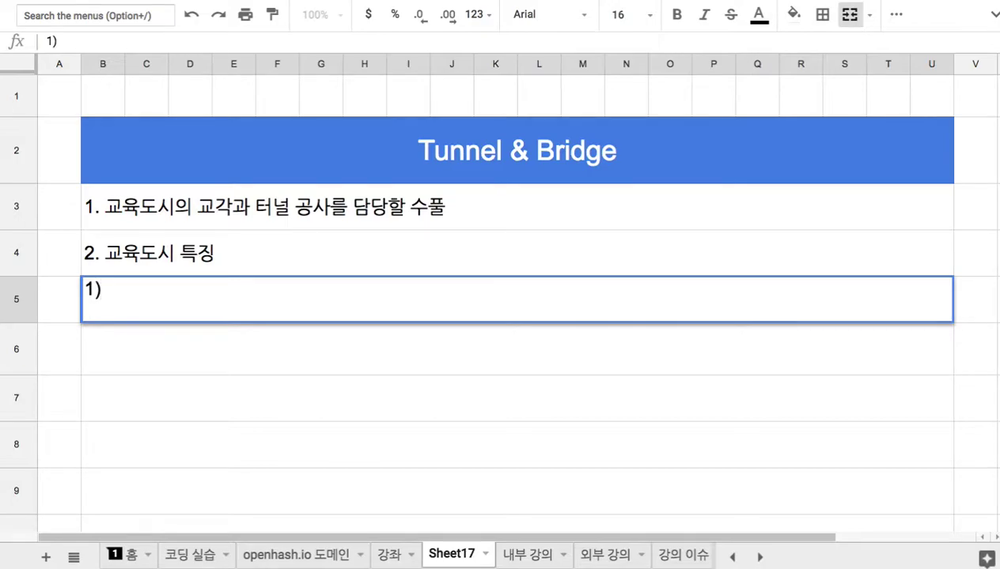
{"action": "type", "text": "Mag"}
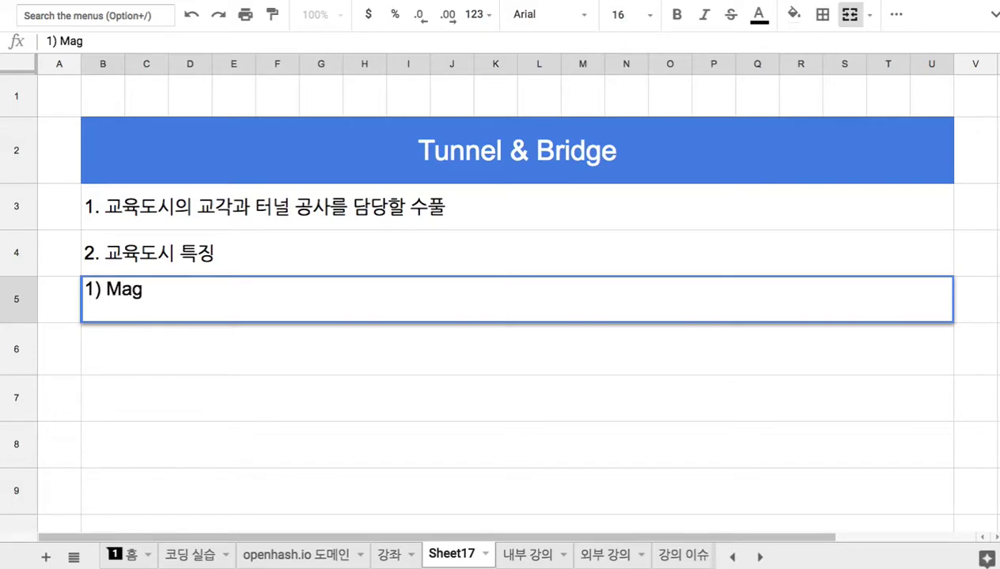
{"action": "type", "text": "Lev"}
{"action": "left_click_drag", "start_coordinate": [105, 292], "coordinate": [170, 297]}
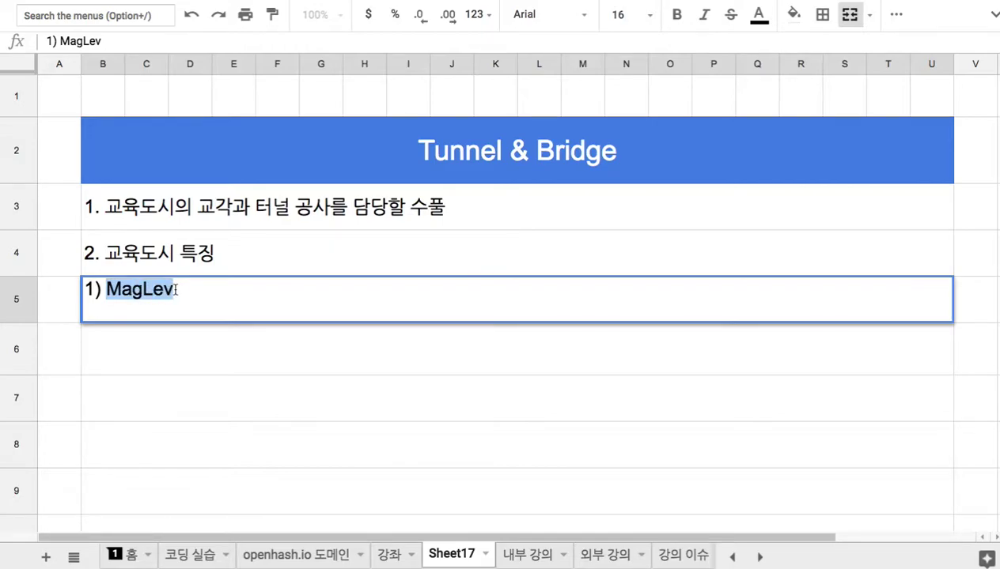
{"action": "left_click", "coordinate": [193, 293]}
{"action": "type", "text": ": "}
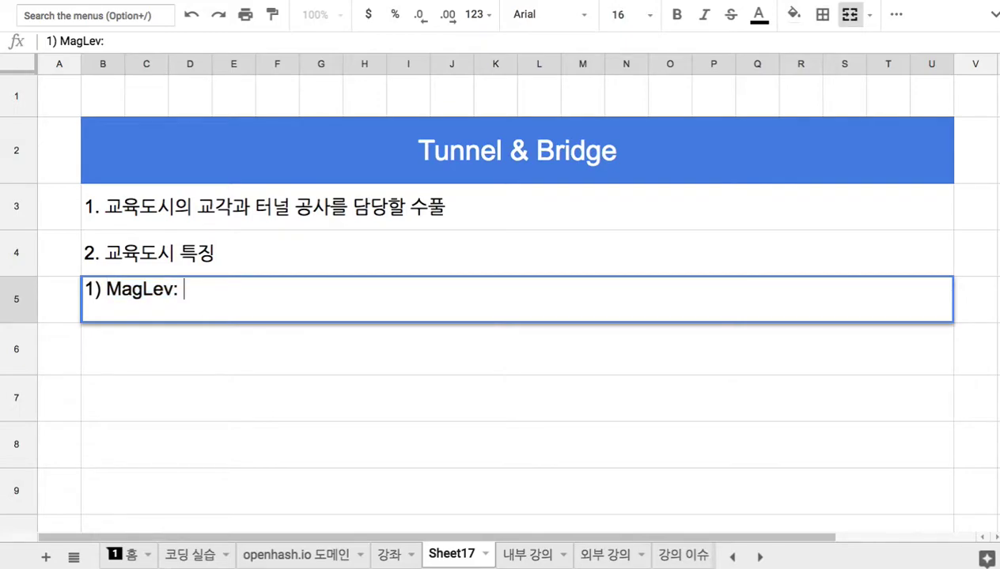
{"action": "type", "text": "자기부상"}
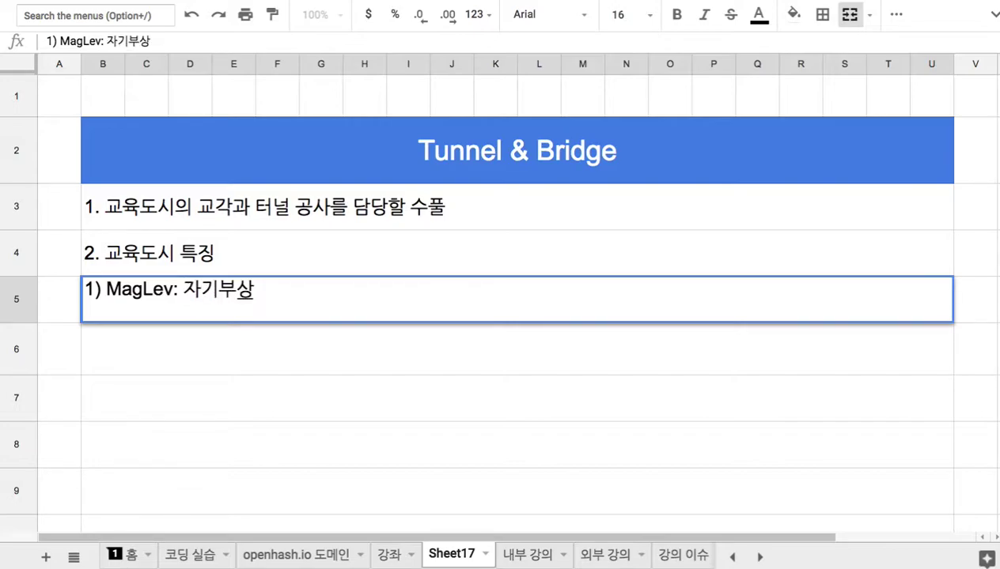
{"action": "type", "text": "열차"}
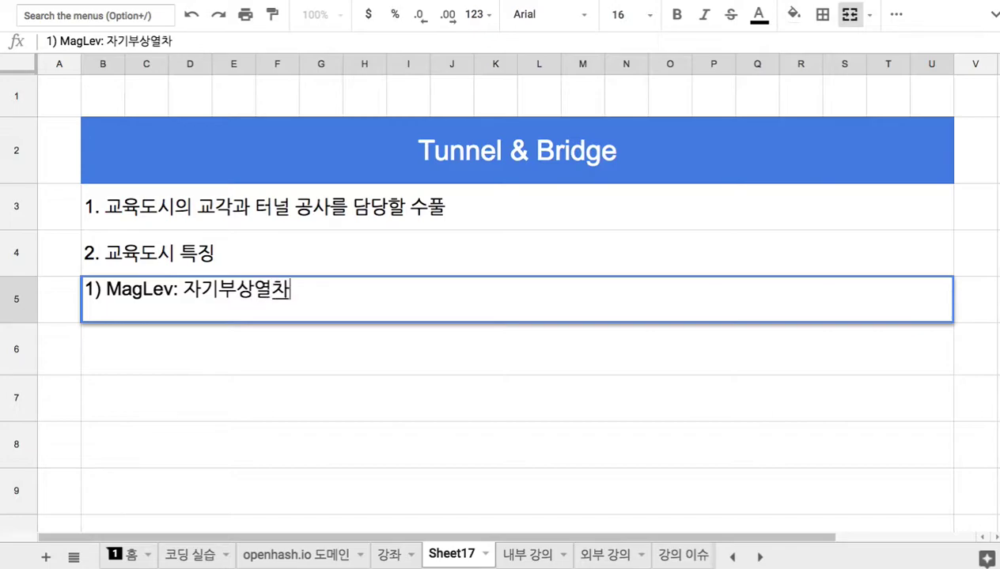
Extend the MagLev line in row 5 with ". AI 기술 + Openhash 기술".
{"action": "type", "text": ". AI기술 "}
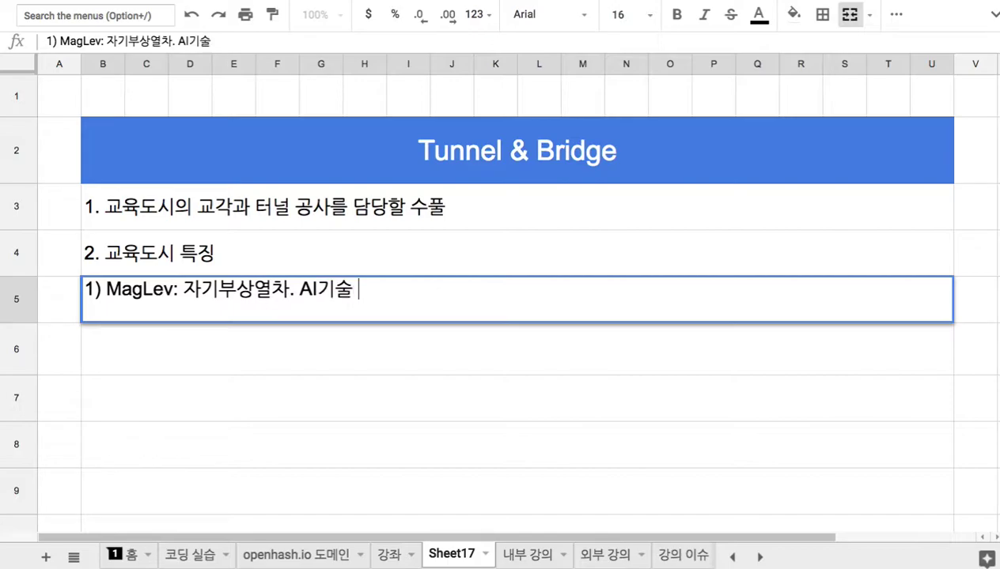
{"action": "type", "text": "OPenh"}
{"action": "key", "text": "BackSpace"}
{"action": "key", "text": "BackSpace"}
{"action": "key", "text": "BackSpace"}
{"action": "key", "text": "BackSpace"}
{"action": "type", "text": "penhash"}
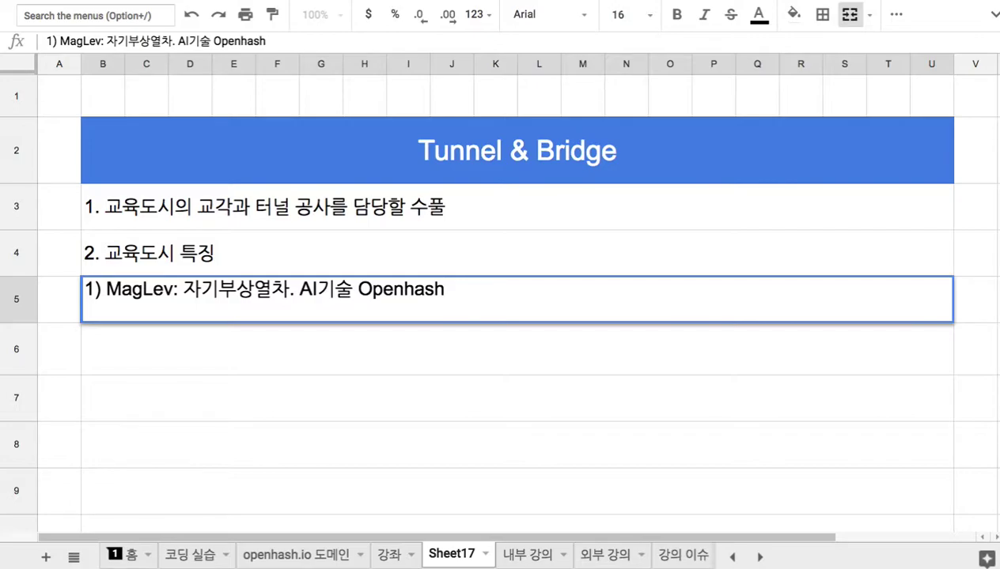
{"action": "type", "text": " 기술"}
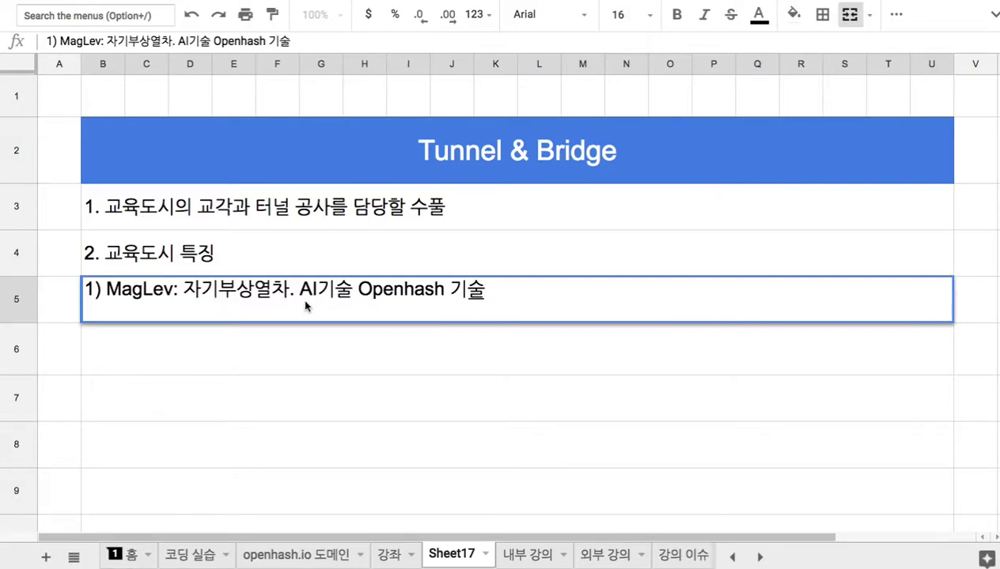
{"action": "left_click", "coordinate": [319, 289]}
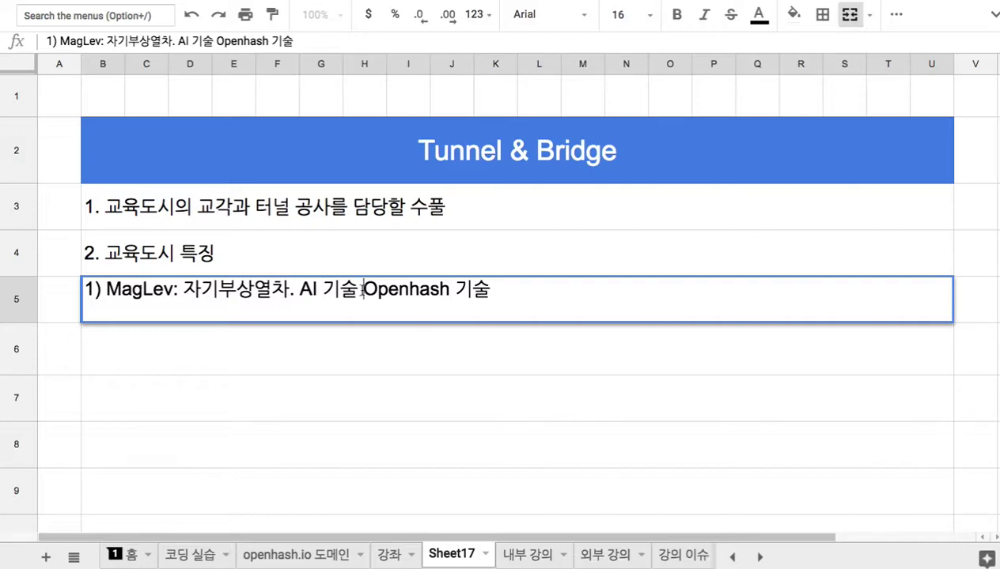
{"action": "type", "text": "+"}
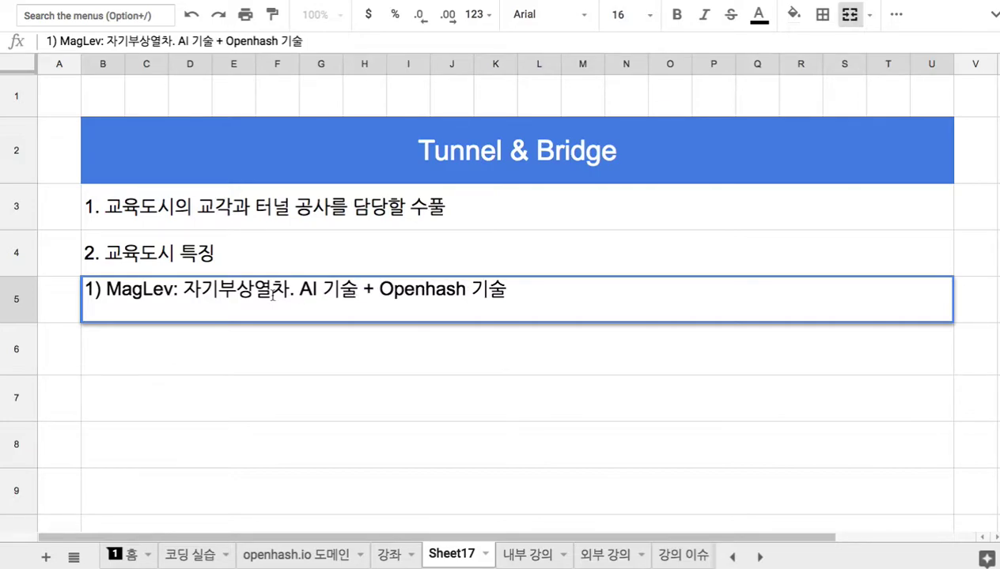
{"action": "left_click_drag", "start_coordinate": [184, 289], "coordinate": [289, 292]}
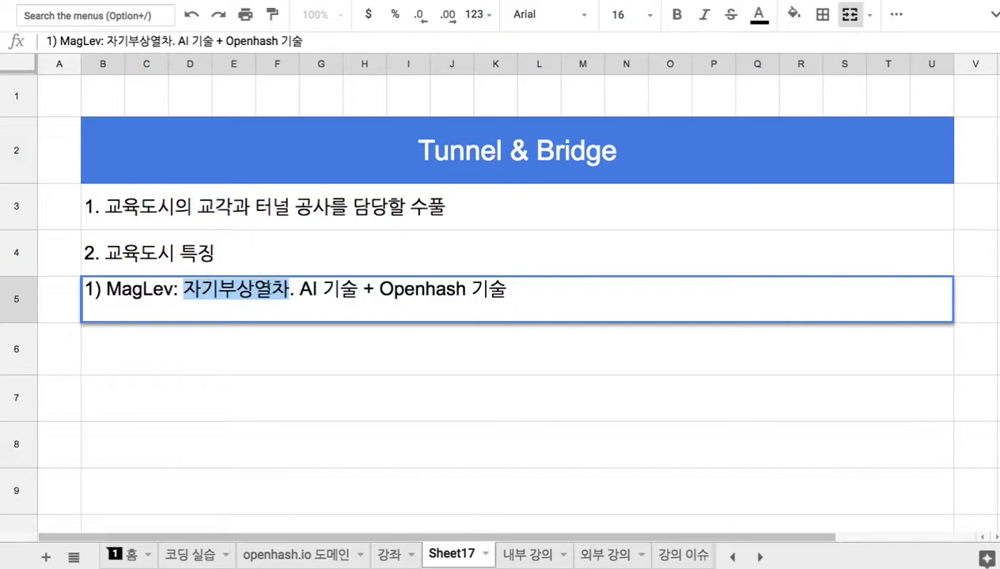
{"action": "double_click", "coordinate": [158, 290]}
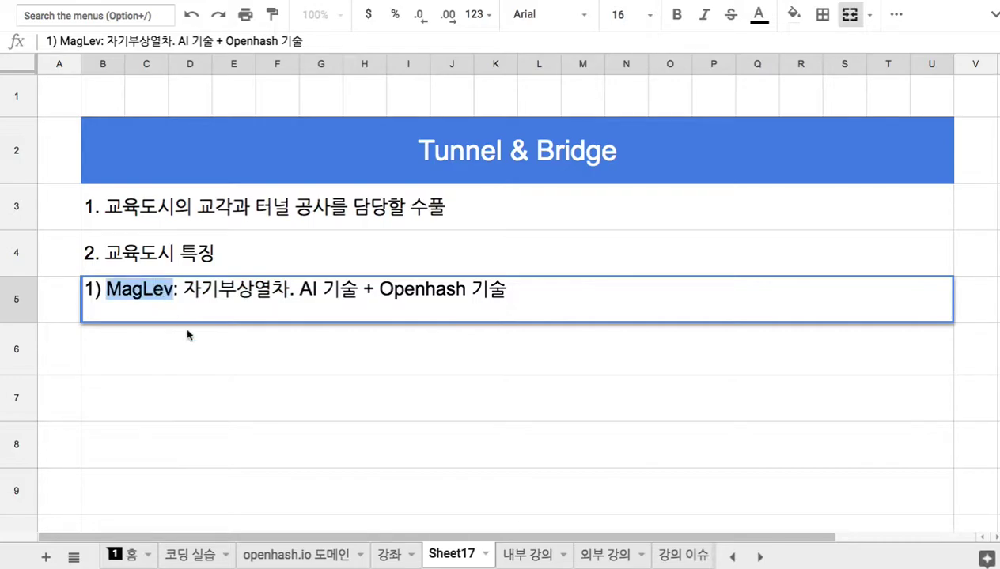
Enter "2) 굽은 궤도보다 직선 궤두가 적합" in the merged row 6 cell as the second sub-item.
{"action": "left_click", "coordinate": [204, 342]}
{"action": "type", "text": "2"}
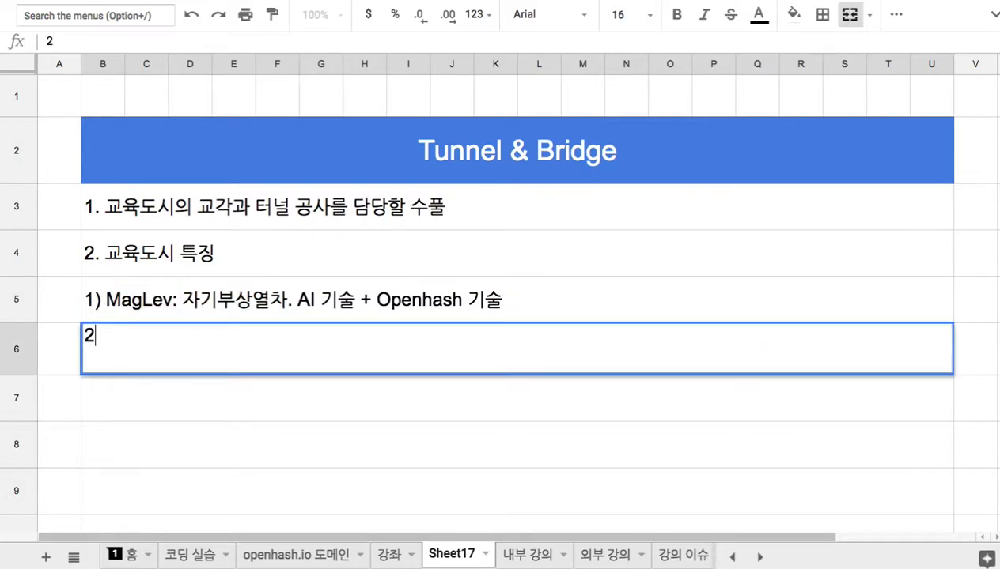
{"action": "type", "text": ") 굽은 돌로보다 지"}
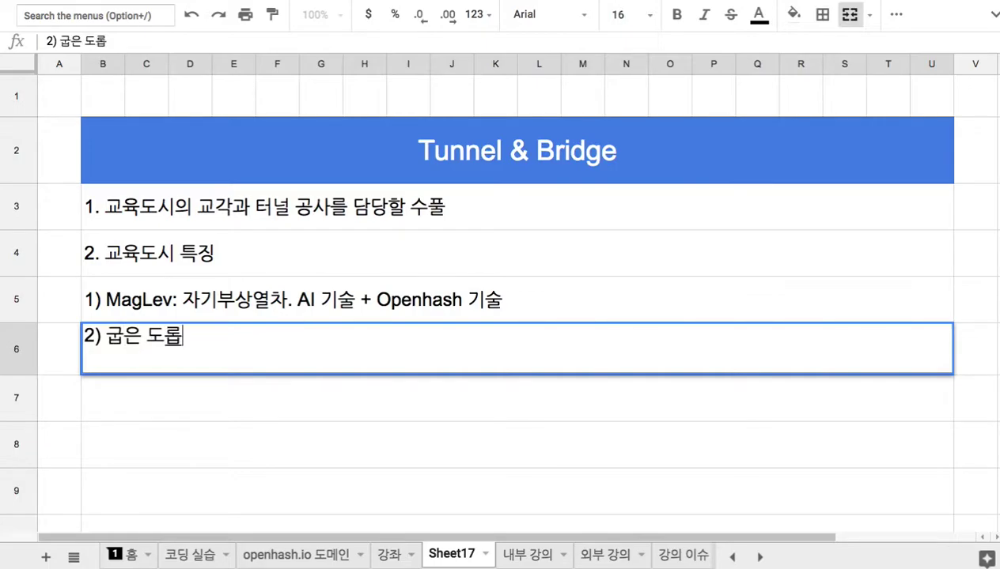
{"action": "type", "text": "ㄱ선 "}
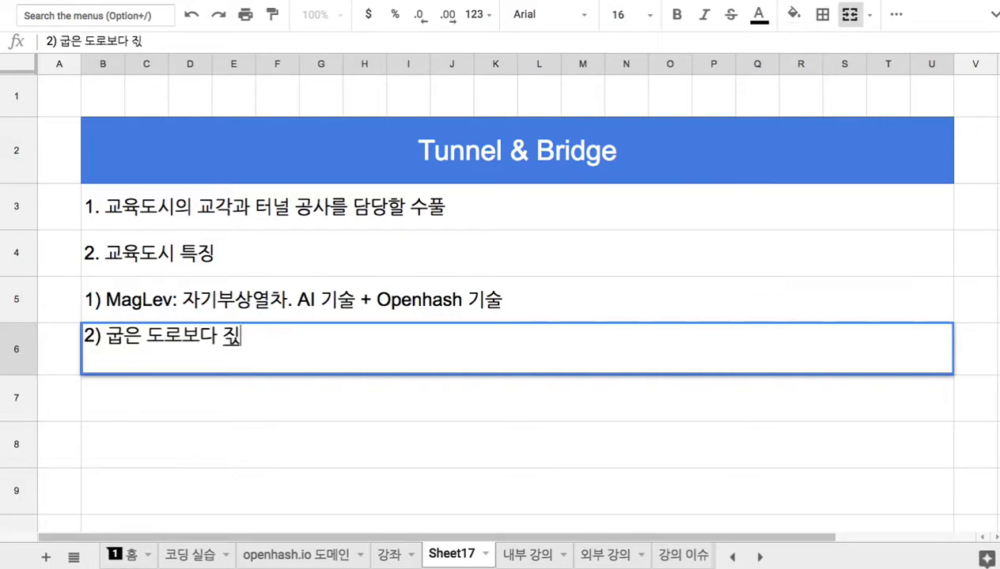
{"action": "type", "text": "궤두가 적합"}
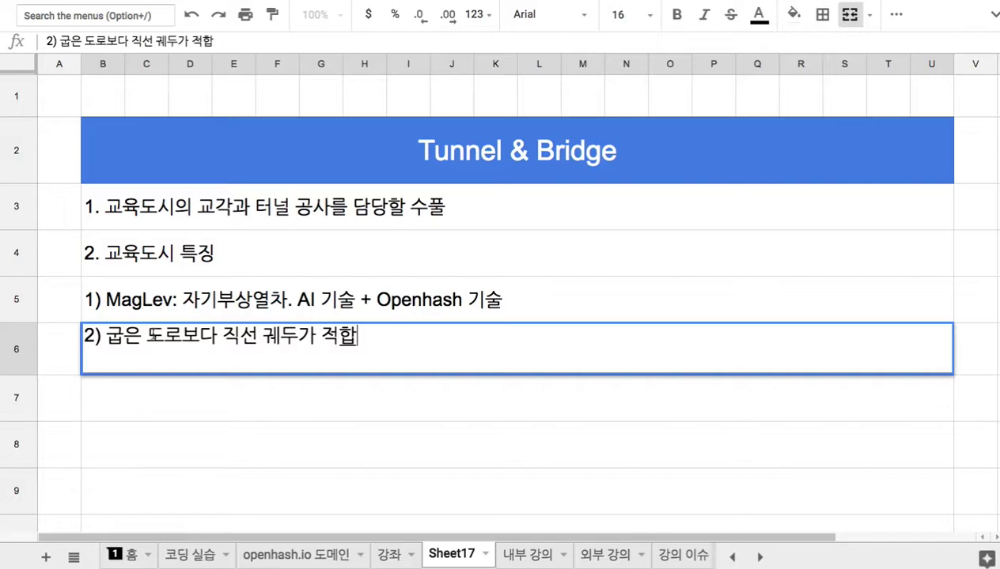
{"action": "left_click_drag", "start_coordinate": [146, 335], "coordinate": [184, 335]}
{"action": "type", "text": "궤도"}
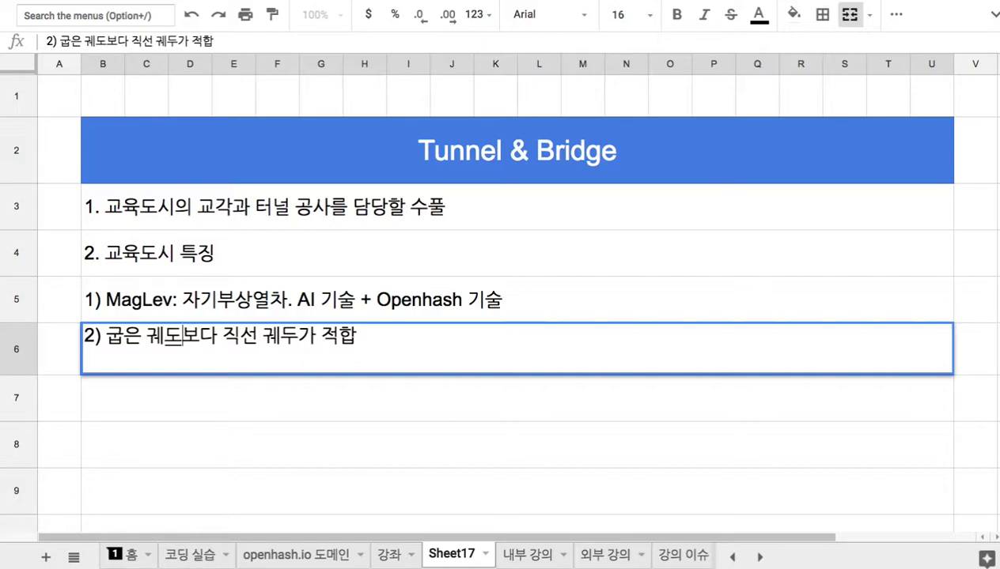
Insert "1,200km/hr " before "MagLev" in the row 5 line.
{"action": "left_click", "coordinate": [176, 305]}
{"action": "double_click", "coordinate": [172, 305]}
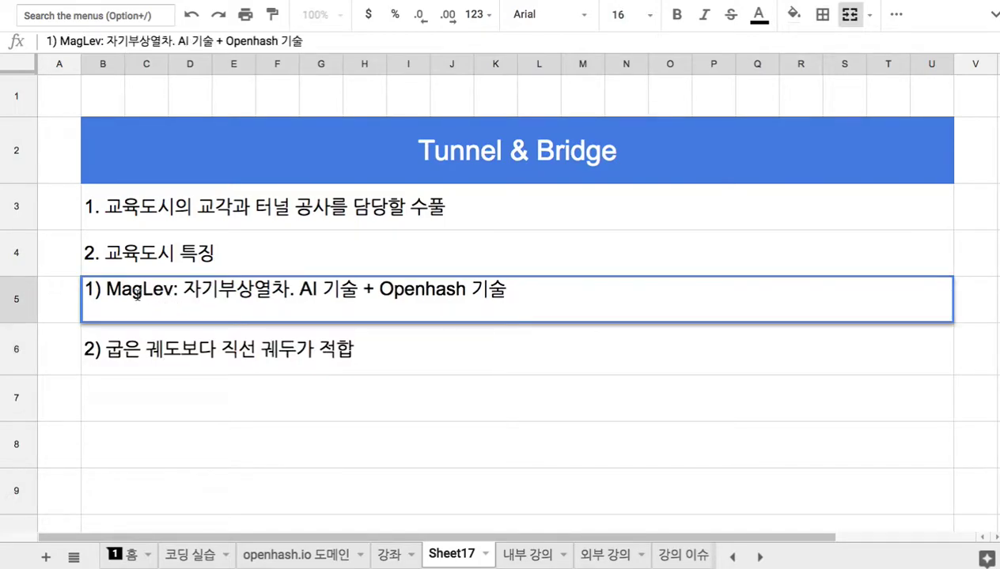
{"action": "left_click", "coordinate": [109, 292]}
{"action": "type", "text": "1,200"}
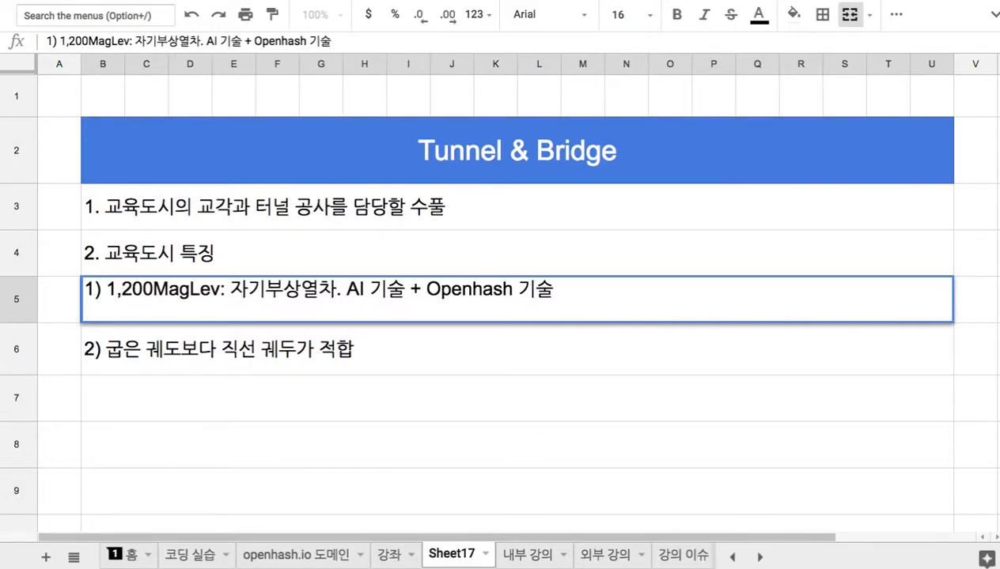
{"action": "type", "text": "ㅏ"}
{"action": "key", "text": "BackSpace"}
{"action": "type", "text": "km"}
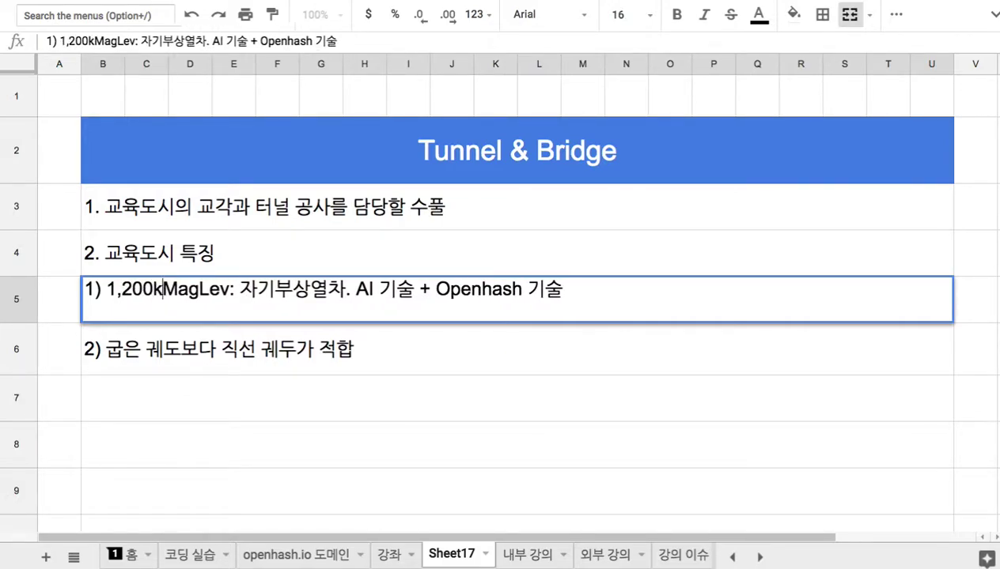
{"action": "type", "text": "/hr"}
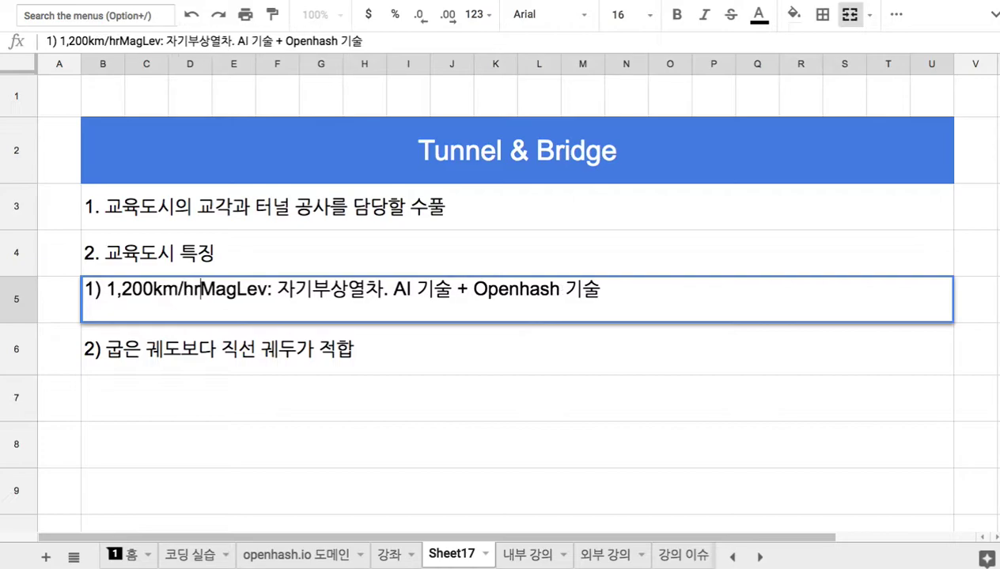
{"action": "left_click_drag", "start_coordinate": [100, 289], "coordinate": [204, 289]}
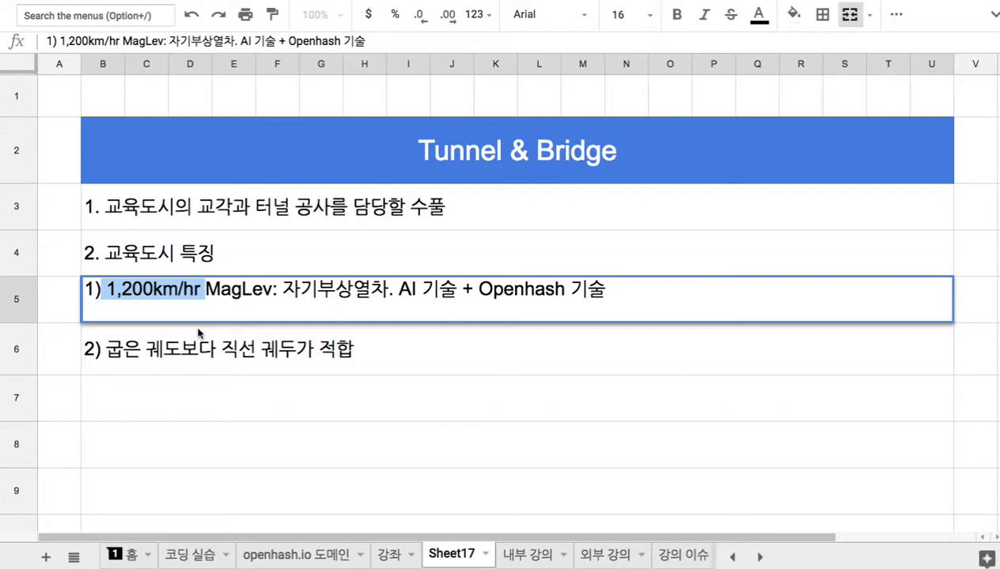
{"action": "double_click", "coordinate": [212, 290]}
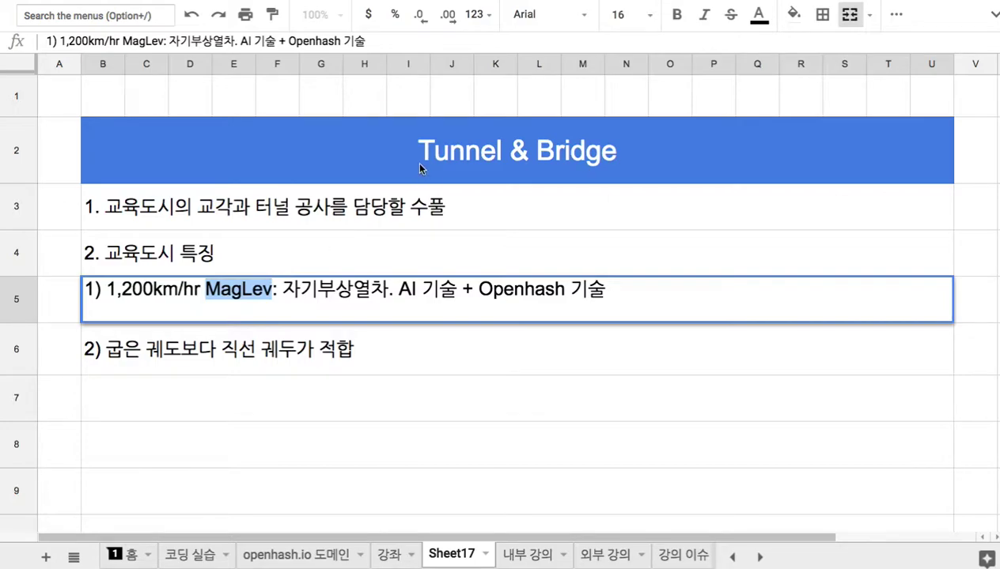
{"action": "left_click", "coordinate": [451, 162]}
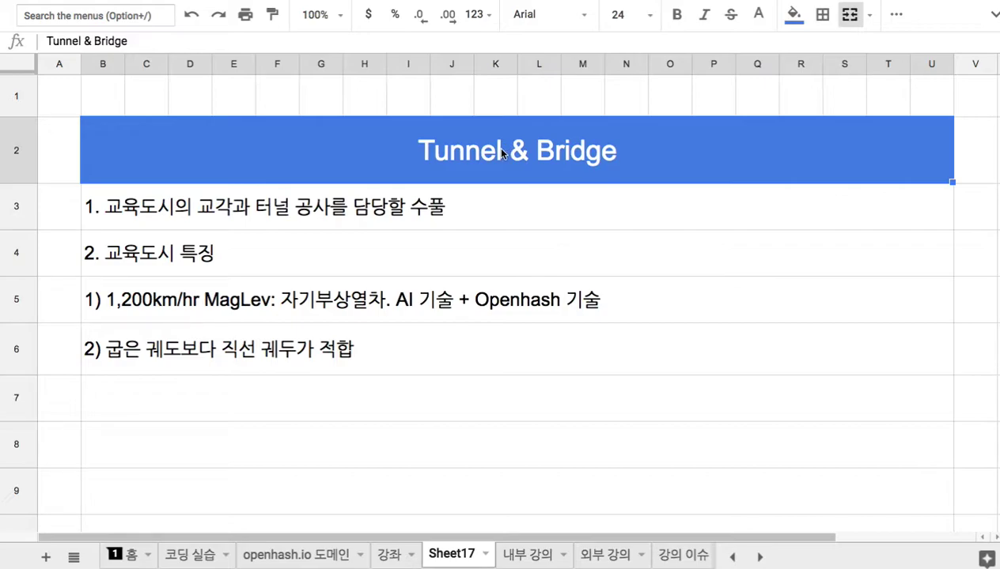
{"action": "double_click", "coordinate": [553, 156]}
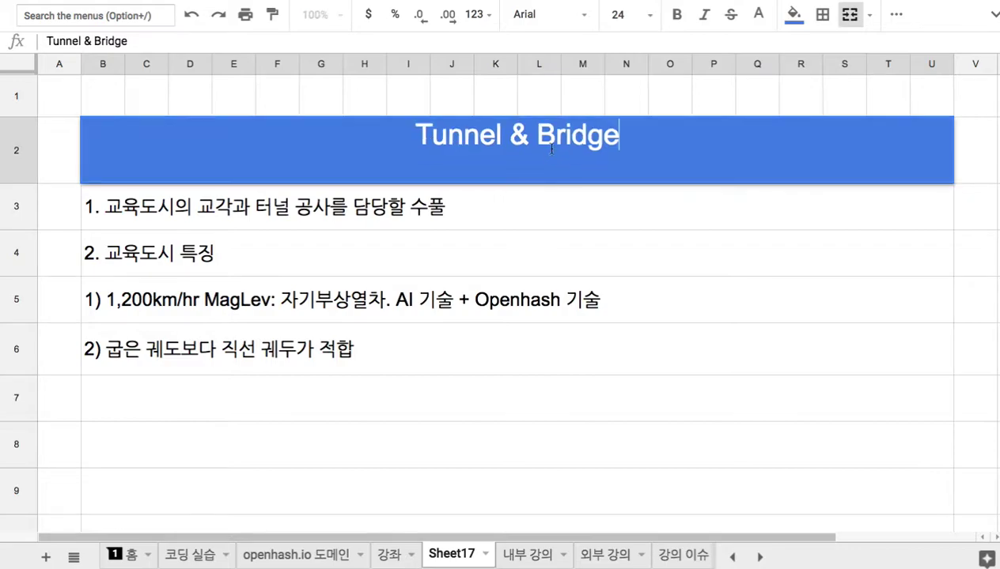
{"action": "left_click_drag", "start_coordinate": [535, 134], "coordinate": [619, 136]}
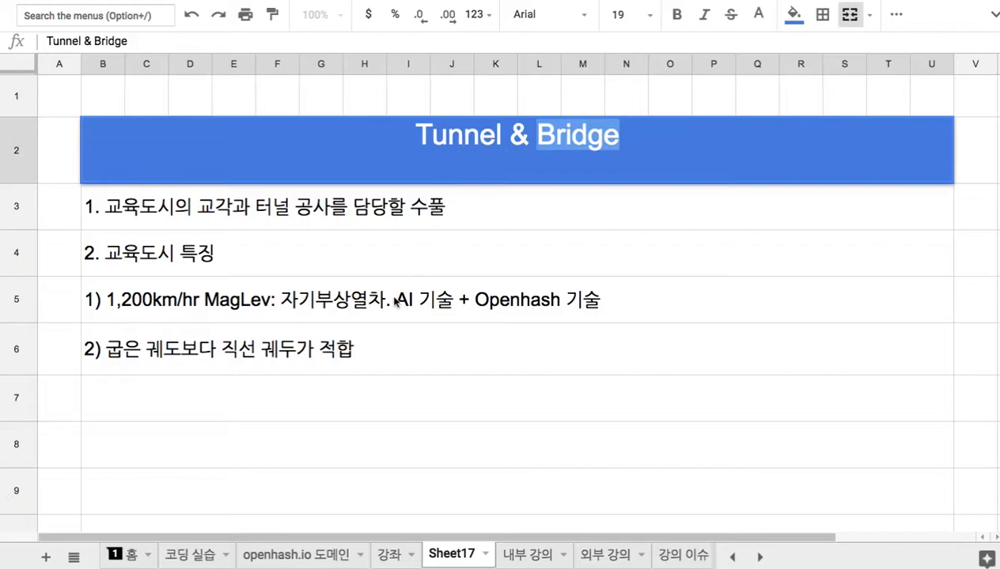
Write "3. 차량이나 열차용 터널과 교각" in the merged row 7 cell as the third main item.
{"action": "left_click", "coordinate": [308, 395]}
{"action": "type", "text": "3. ckfi"}
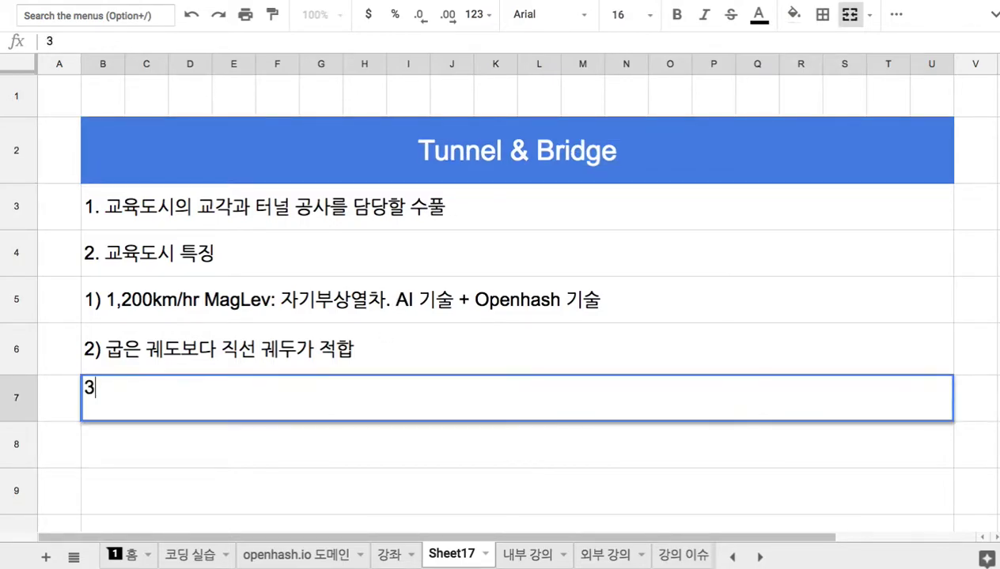
{"action": "key", "text": "BackSpace"}
{"action": "key", "text": "BackSpace"}
{"action": "key", "text": "BackSpace"}
{"action": "key", "text": "BackSpace"}
{"action": "type", "text": "차량인나 열"}
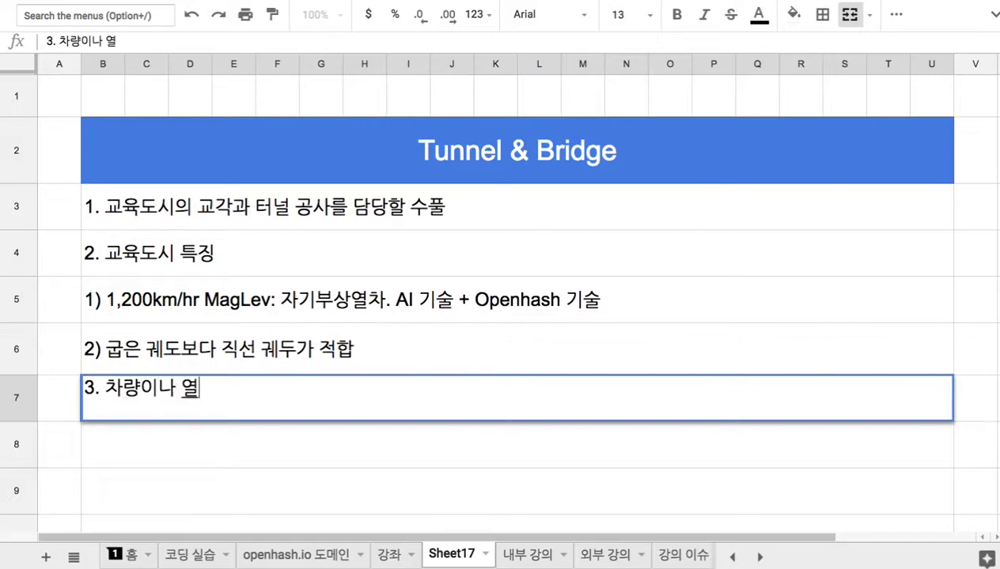
{"action": "type", "text": "차용 터널"}
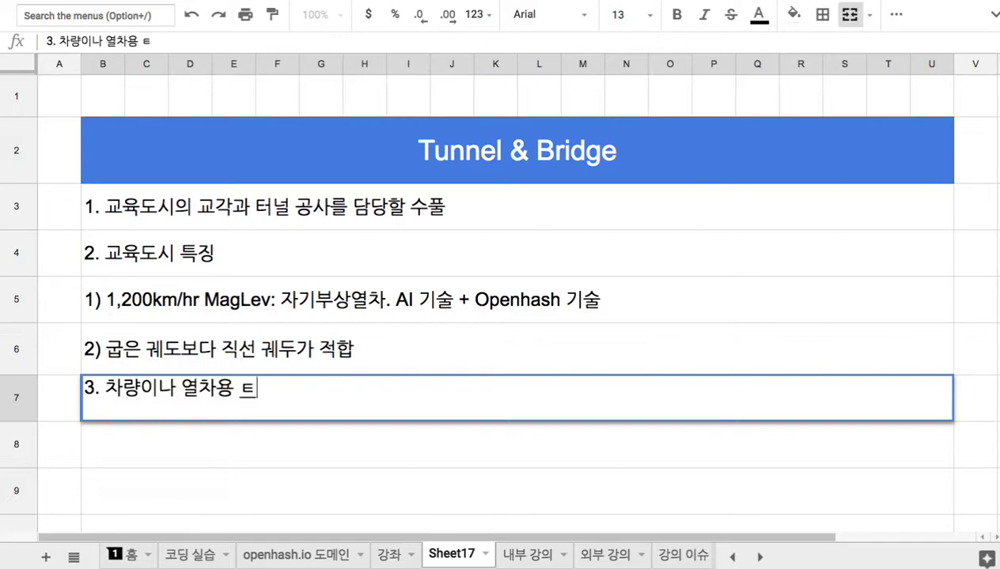
{"action": "type", "text": "과 곡"}
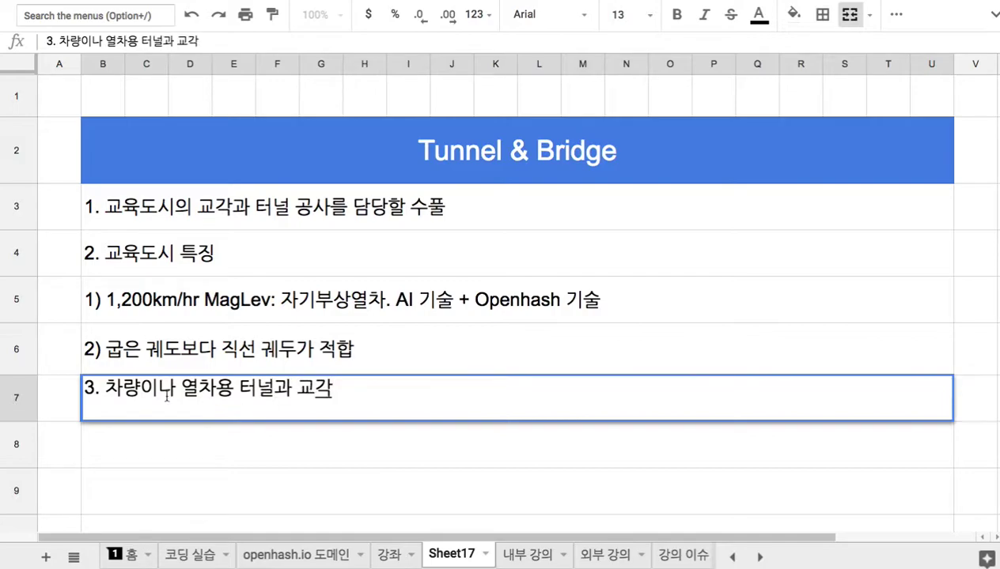
Insert "기존의 기술: " before "차량이나" in the row 7 line.
{"action": "left_click", "coordinate": [105, 388]}
{"action": "type", "text": "기존ㅇ"}
{"action": "type", "text": "의 기술:"}
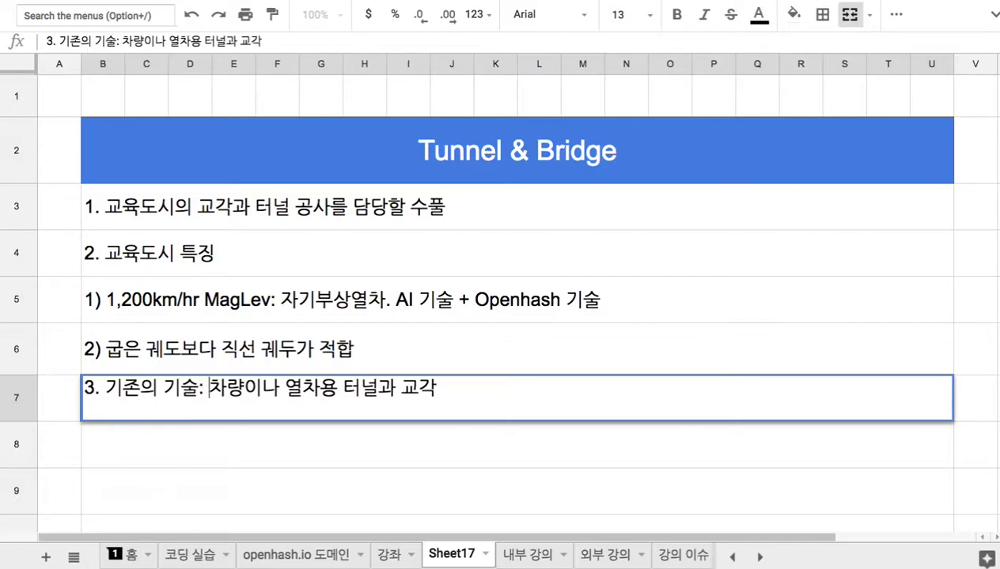
Enter "4. 가볍고 작은 열차" in the merged row 8 cell as the fourth main item.
{"action": "left_click", "coordinate": [287, 442]}
{"action": "type", "text": "4."}
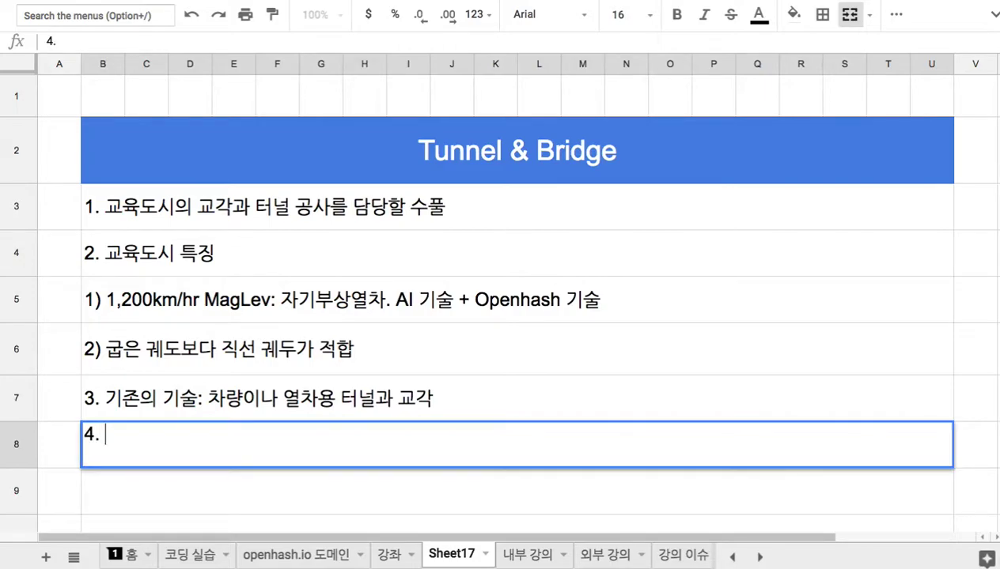
{"action": "double_click", "coordinate": [225, 308]}
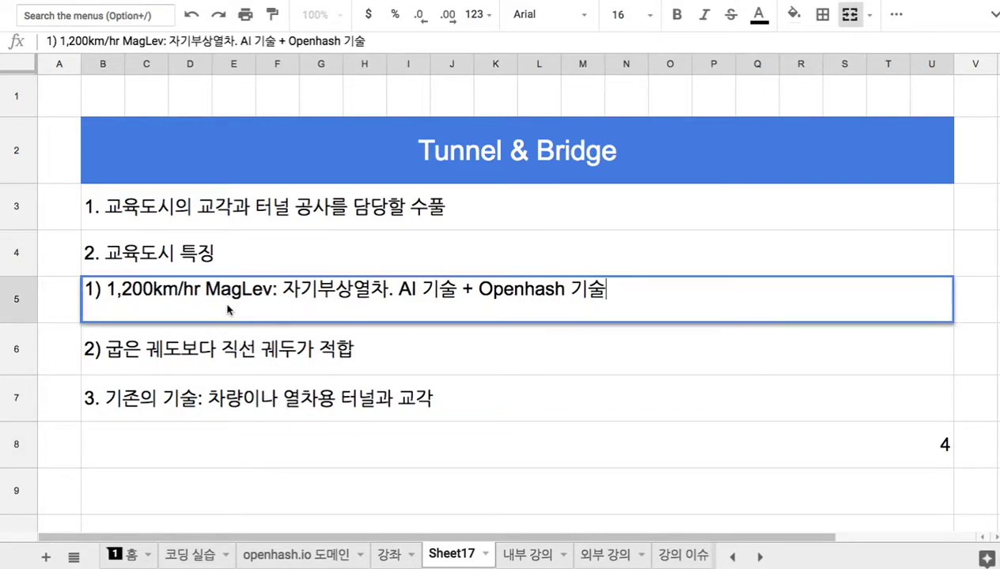
{"action": "left_click_drag", "start_coordinate": [207, 289], "coordinate": [277, 290]}
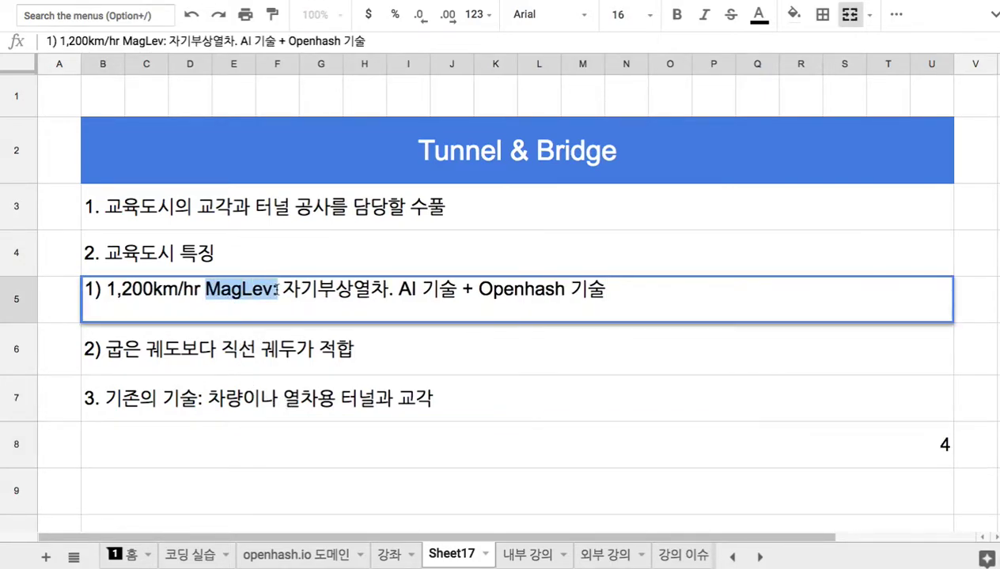
{"action": "left_click", "coordinate": [241, 440]}
{"action": "double_click", "coordinate": [241, 440]}
{"action": "type", "text": "."}
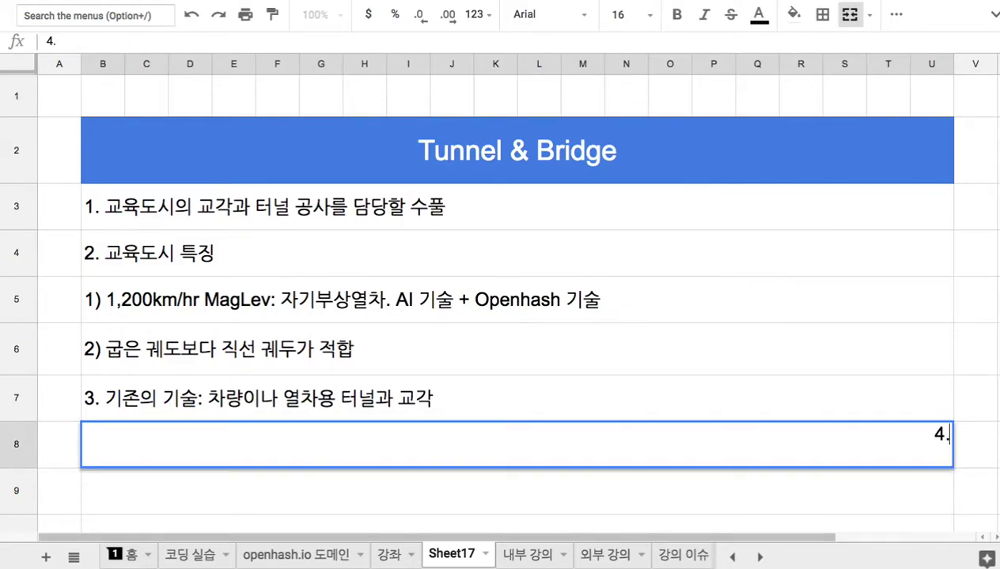
{"action": "type", "text": " 가볍고 작은"}
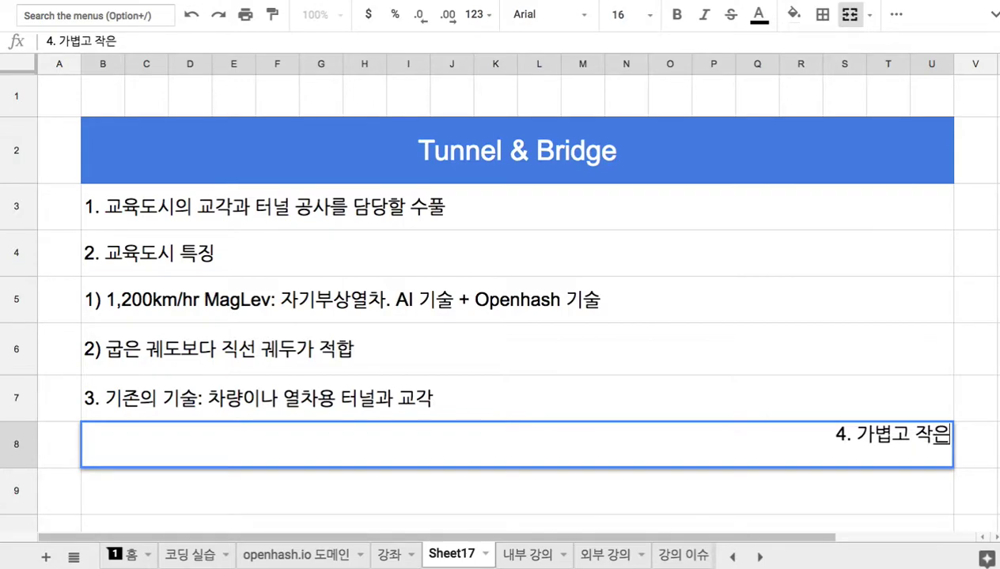
{"action": "type", "text": " 열차"}
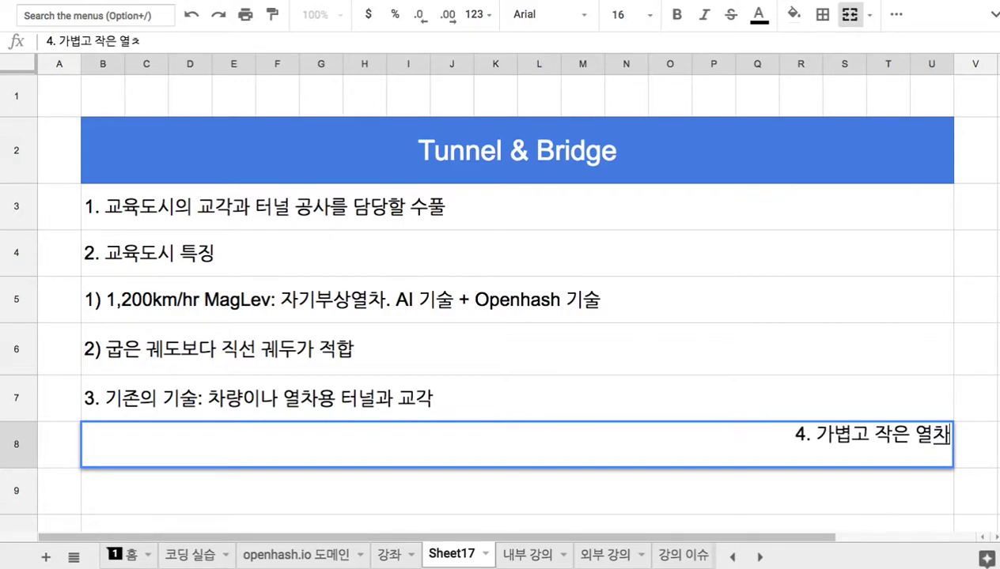
{"action": "key", "text": "Return"}
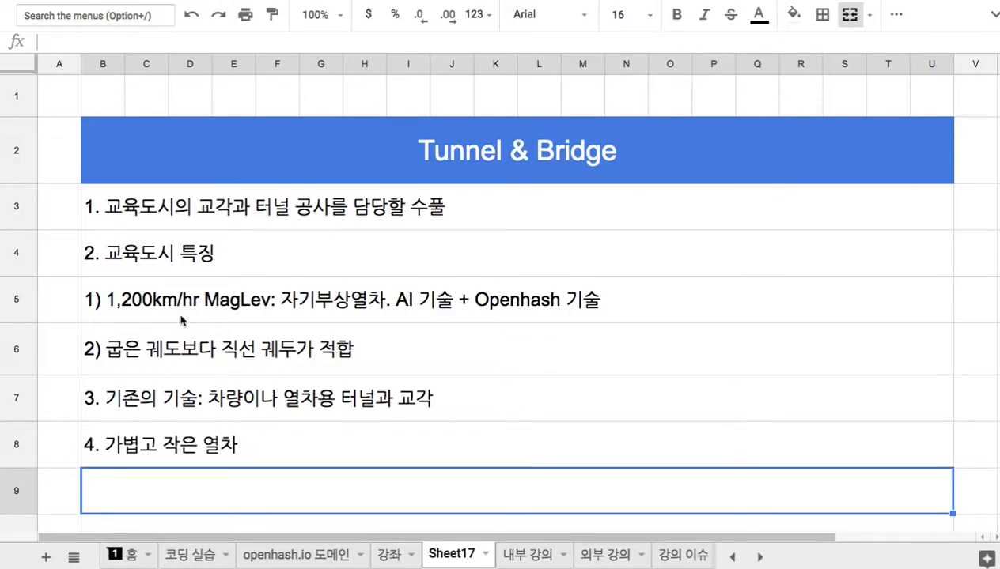
Insert "기존 자기부상 열차에 비해, 1/10 " before "가볍고 작은 열차" in the row 8 line.
{"action": "double_click", "coordinate": [234, 305]}
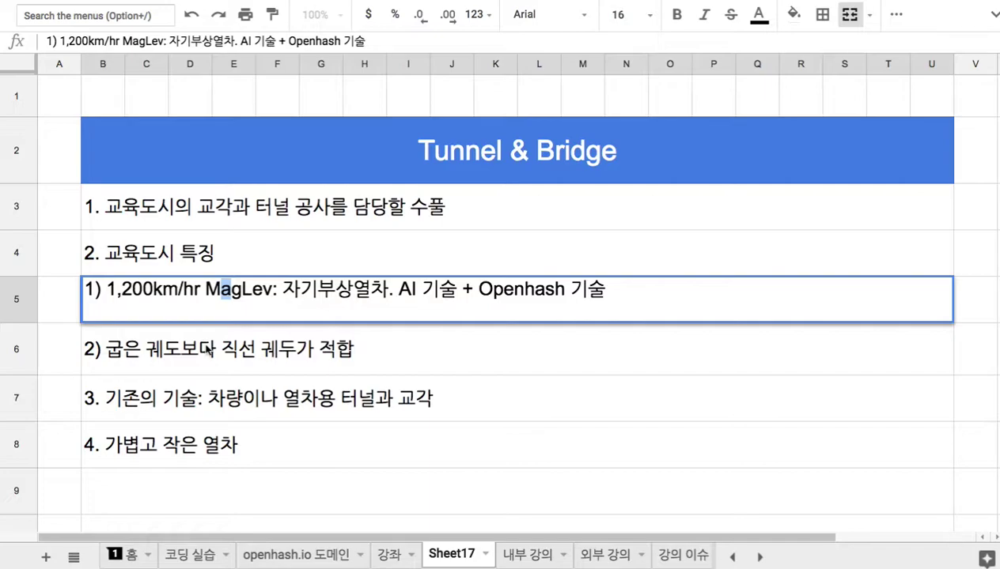
{"action": "double_click", "coordinate": [162, 441]}
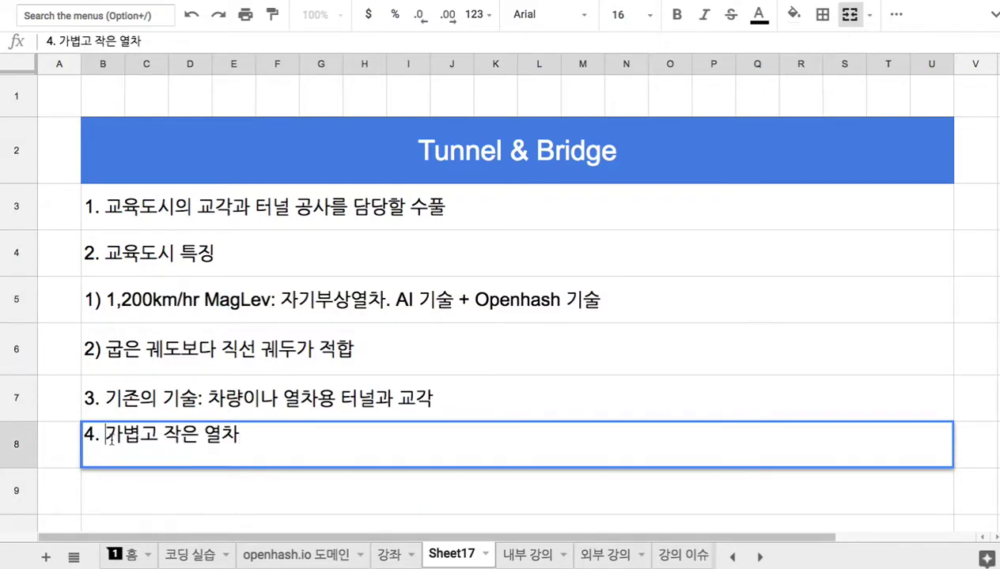
{"action": "type", "text": "1/10"}
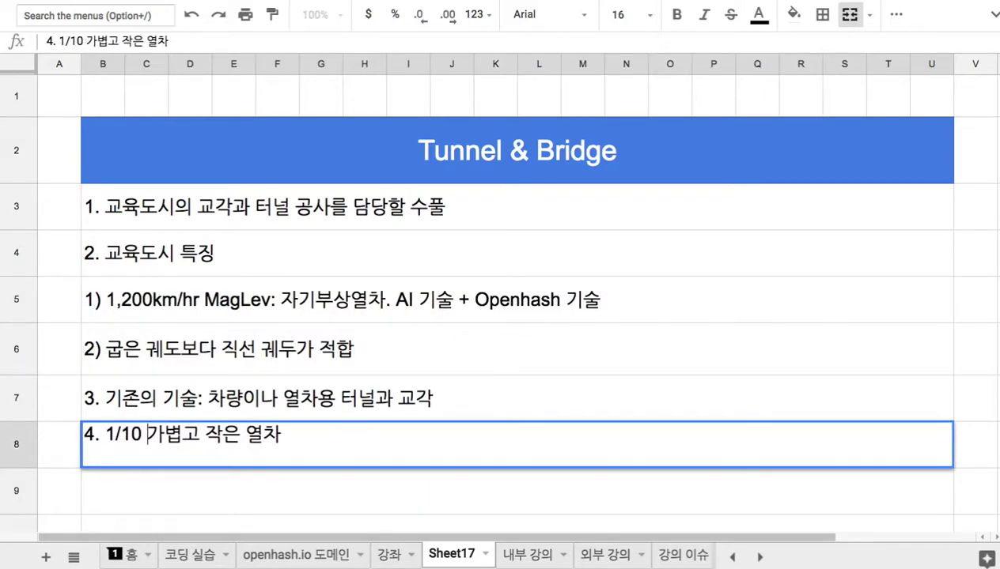
{"action": "left_click", "coordinate": [105, 434]}
{"action": "type", "text": "기존 자기부상 열차에 비해, "}
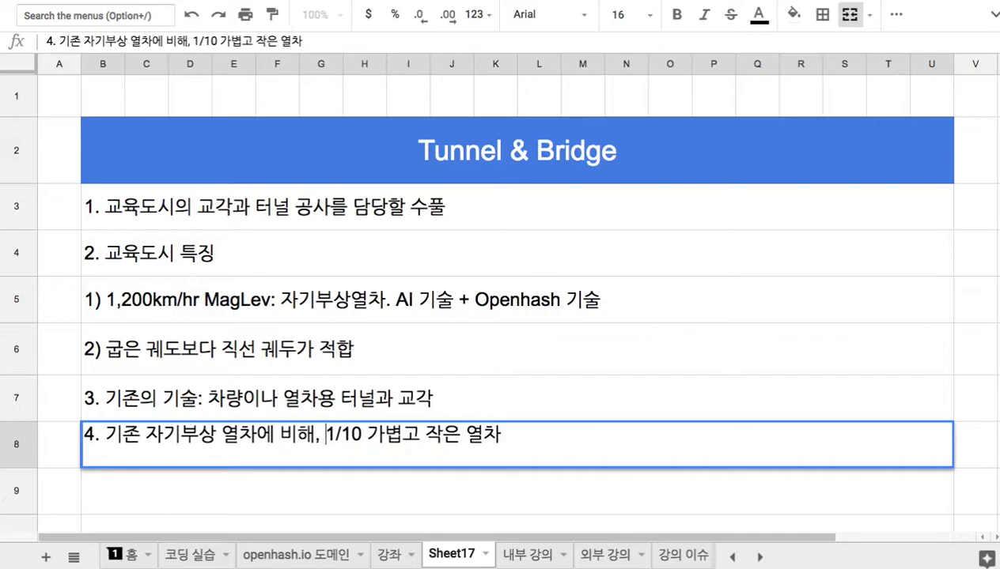
Add "교육도시가 연구 개발하는 자기부상 열차는 " before "1/10" in row 8 and highlight "가볍고 작은 열차".
{"action": "type", "text": "교육도시"}
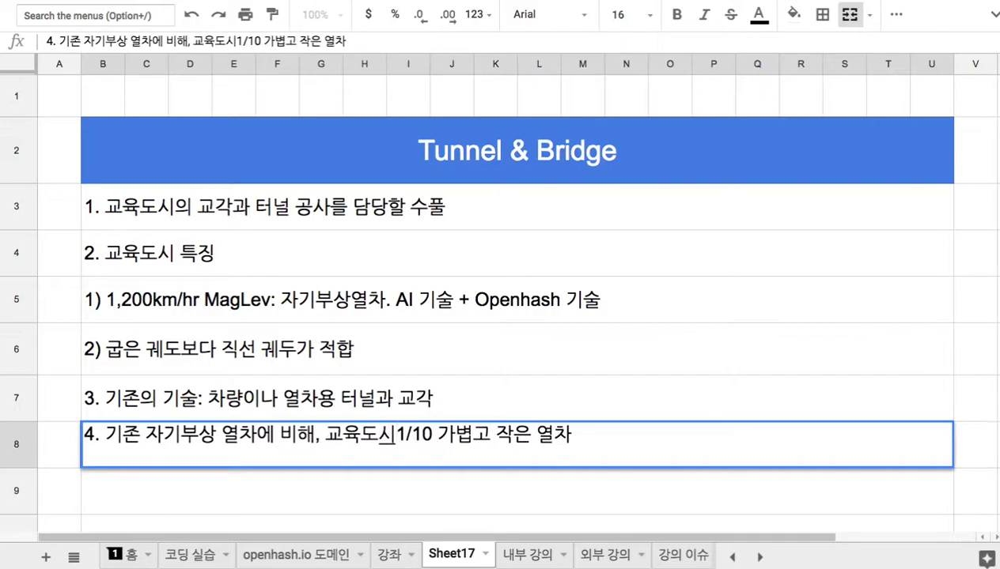
{"action": "type", "text": "가 "}
{"action": "type", "text": "시범"}
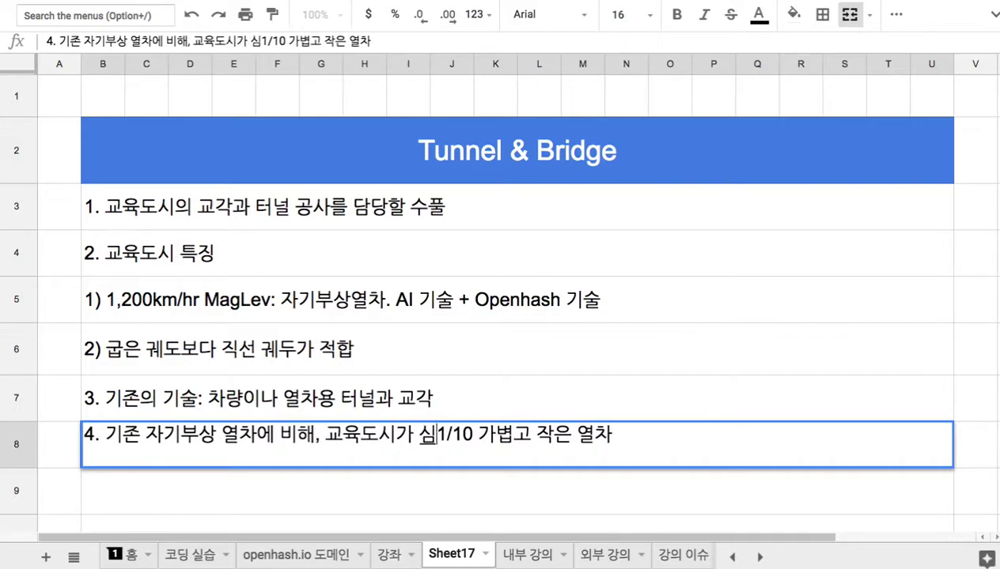
{"action": "type", "text": "적으로"}
{"action": "key", "text": "BackSpace"}
{"action": "key", "text": "BackSpace"}
{"action": "key", "text": "BackSpace"}
{"action": "key", "text": "BackSpace"}
{"action": "type", "text": "연구 개발 하"}
{"action": "key", "text": "BackSpace"}
{"action": "key", "text": "BackSpace"}
{"action": "type", "text": "하는 자기부상 열차는"}
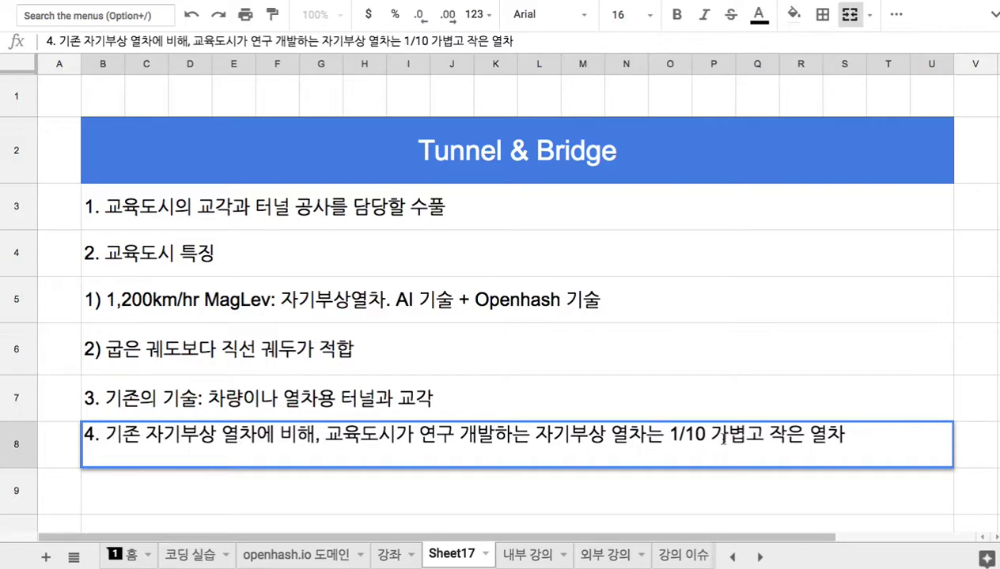
{"action": "left_click_drag", "start_coordinate": [712, 438], "coordinate": [845, 438]}
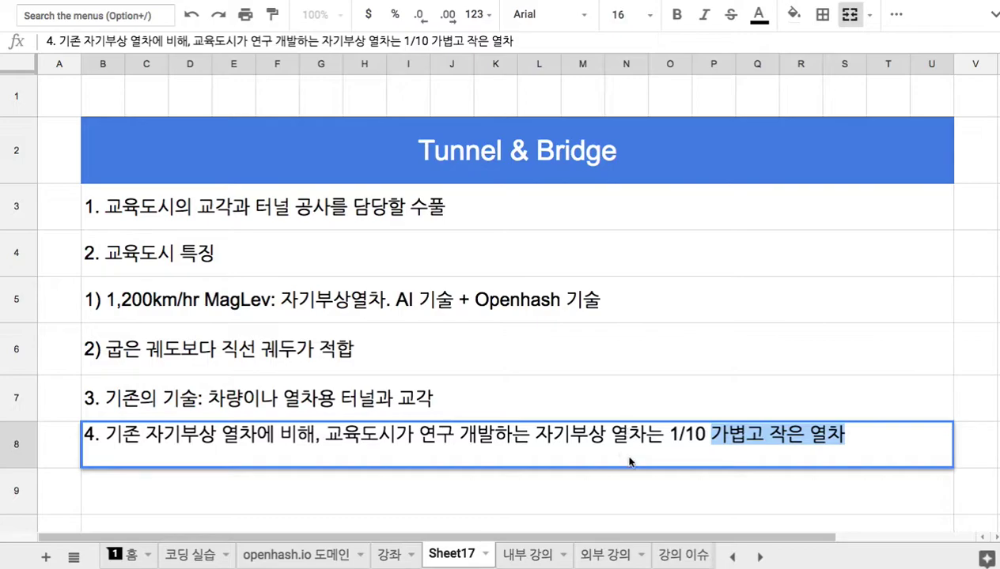
Begin the fifth main item in the merged row 9 cell with "5. 테스트용 터널과 교각 궤도를".
{"action": "left_click", "coordinate": [628, 483]}
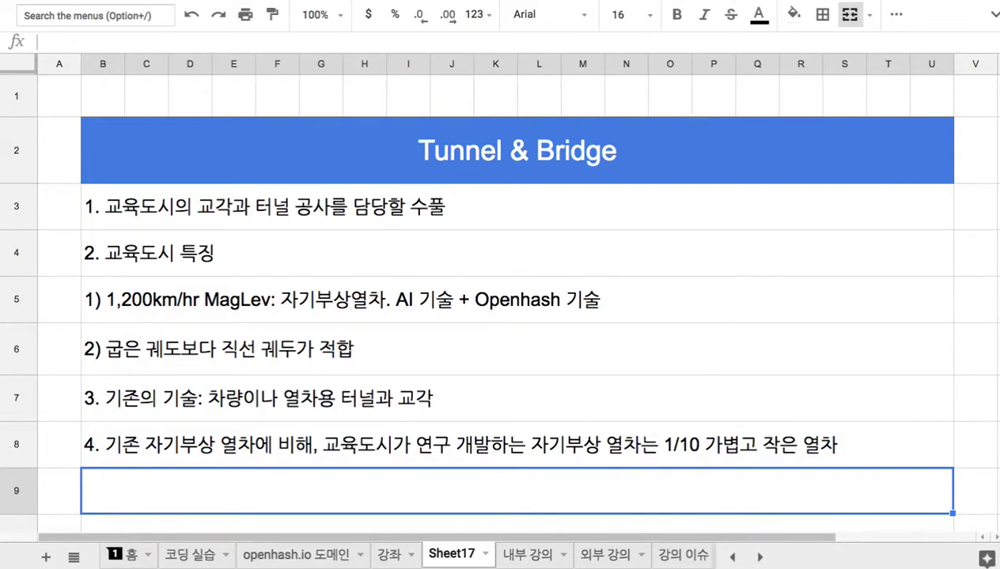
{"action": "scroll", "coordinate": [500, 301], "scroll_direction": "down", "scroll_amount": 3}
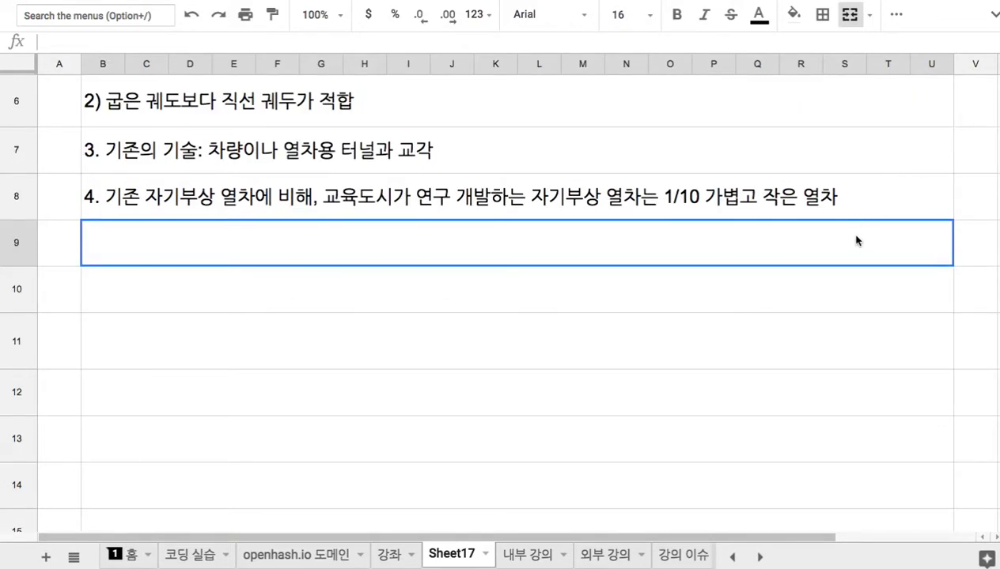
{"action": "type", "text": "5. "}
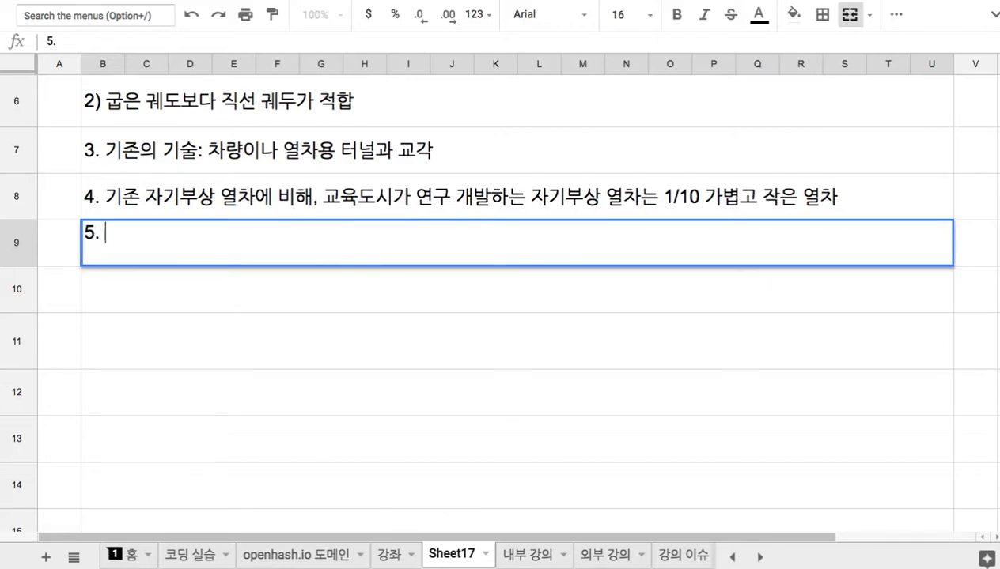
{"action": "type", "text": "테슬트요 ㅇ"}
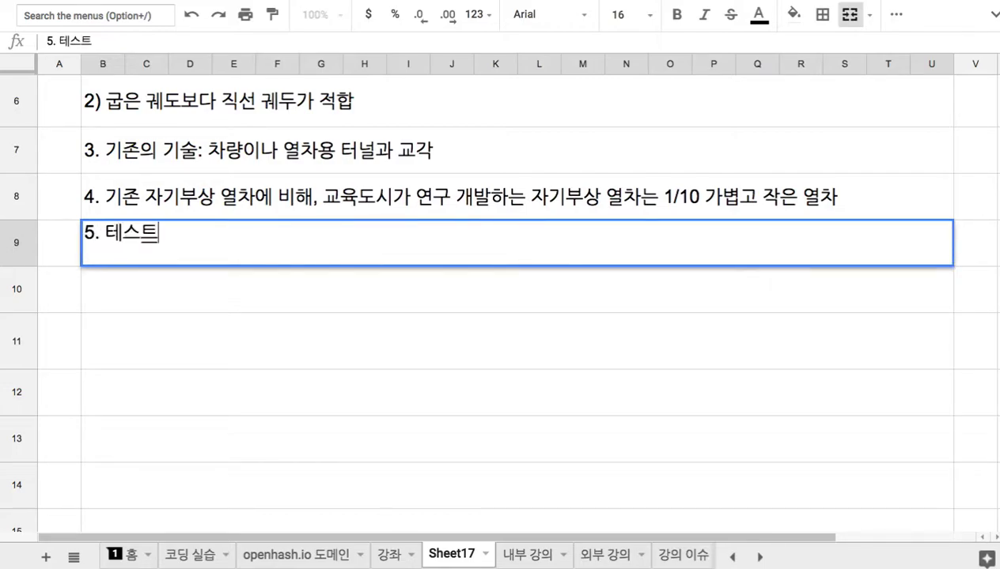
{"action": "key", "text": "BackSpace"}
{"action": "key", "text": "BackSpace"}
{"action": "key", "text": "BackSpace"}
{"action": "type", "text": "ㅇ용 터널"}
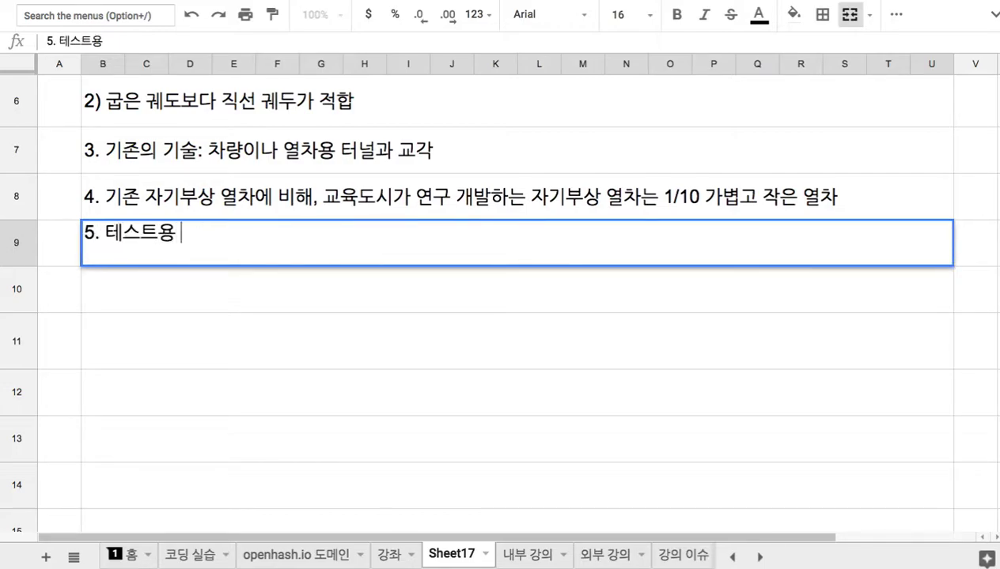
{"action": "type", "text": "과 "}
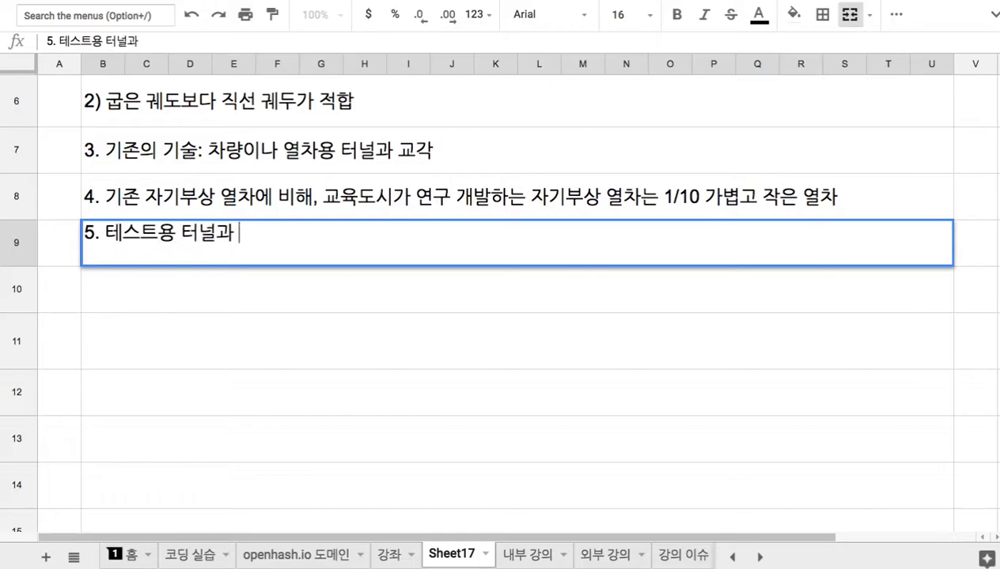
{"action": "type", "text": "교각 궤도를 "}
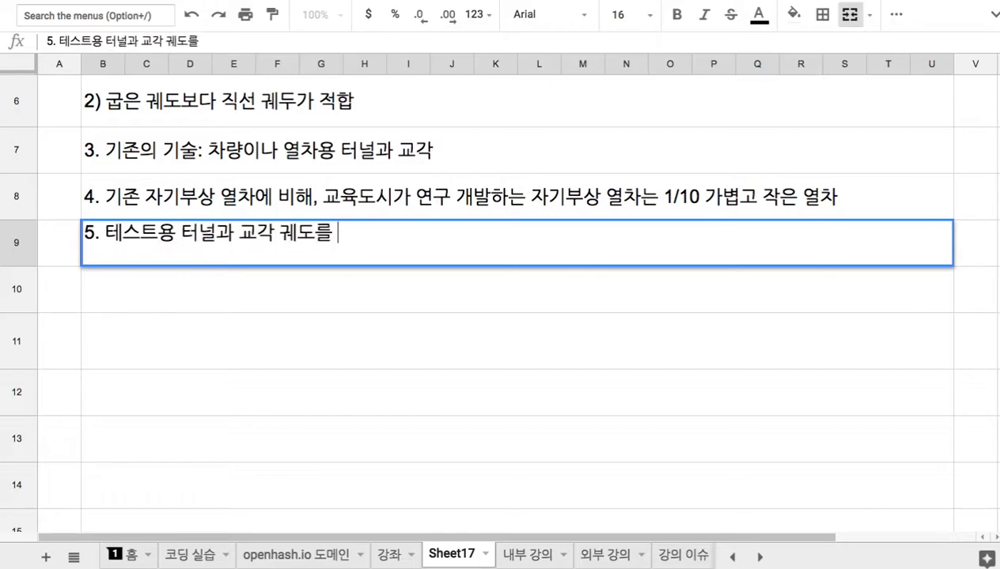
Complete the row 9 line with "건설, 운영, 테스트, 유지 보수".
{"action": "type", "text": "건설"}
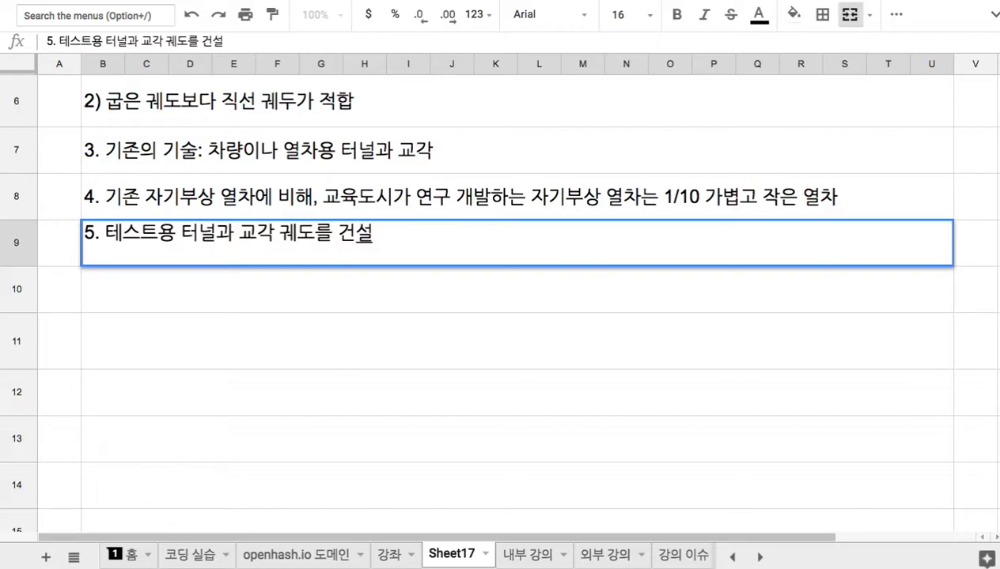
{"action": "type", "text": ", 운영, 텡"}
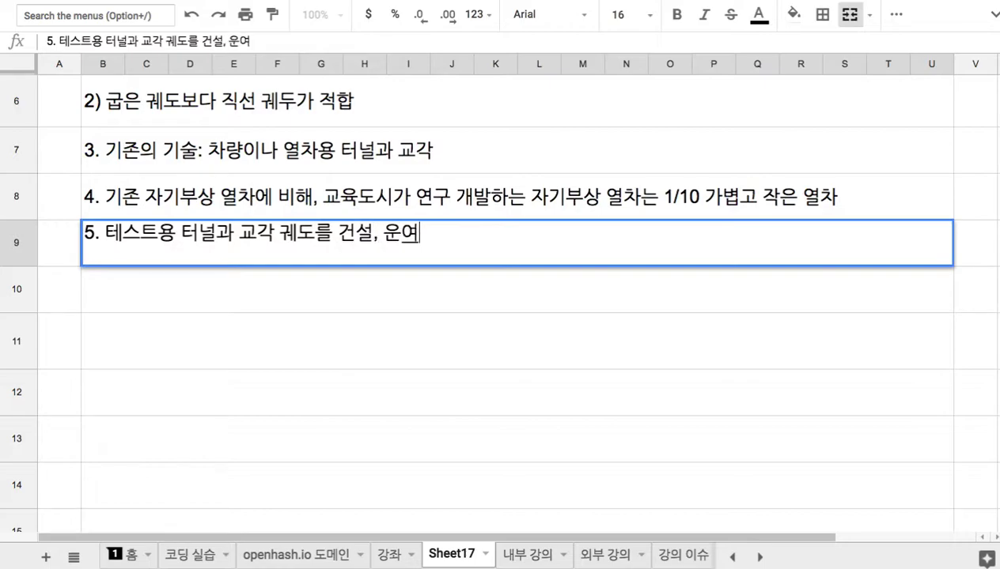
{"action": "type", "text": "스트, ㅇ유"}
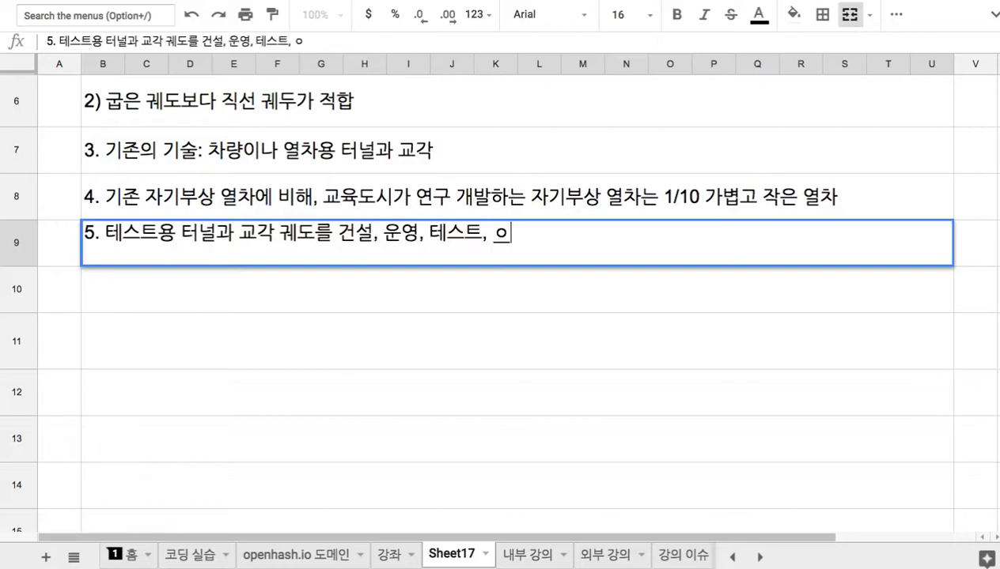
{"action": "key", "text": "BackSpace"}
{"action": "key", "text": "BackSpace"}
{"action": "type", "text": "유지 보수"}
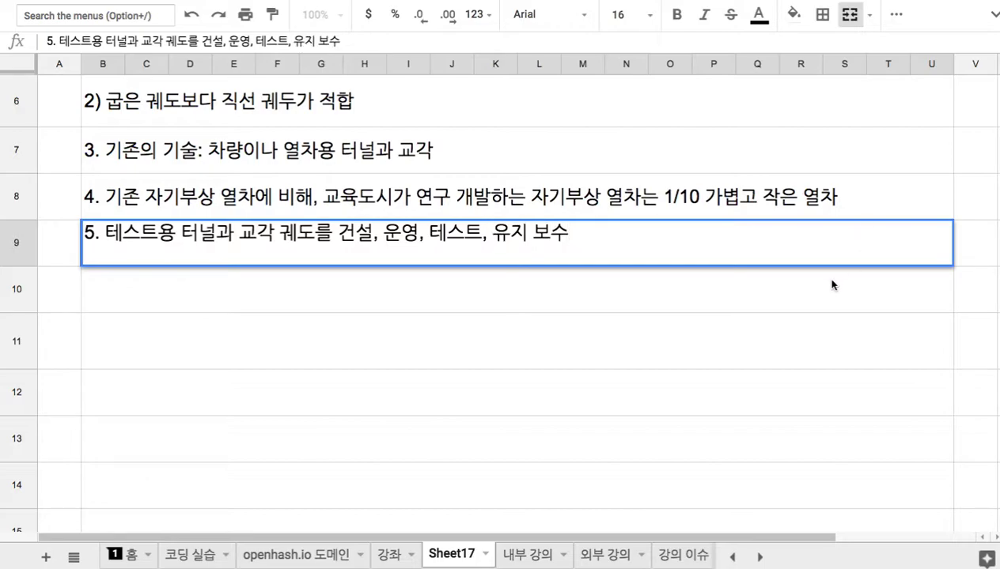
{"action": "key", "text": "Return"}
Review the outline's title and highlight "1,200km/hr" in the row 5 MagLev line.
{"action": "scroll", "coordinate": [759, 250], "scroll_direction": "up", "scroll_amount": 3}
{"action": "left_click", "coordinate": [585, 154]}
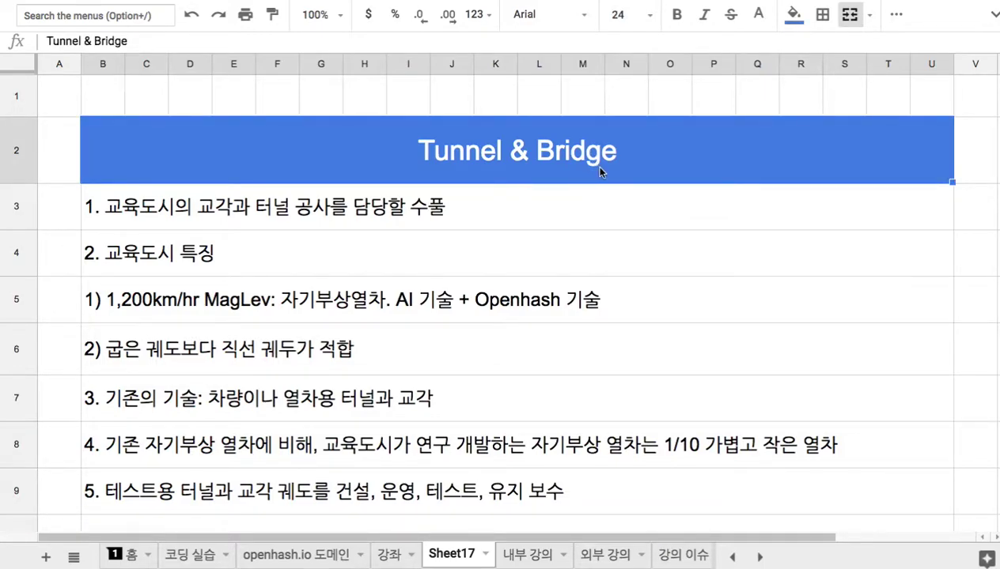
{"action": "left_click", "coordinate": [258, 305]}
{"action": "double_click", "coordinate": [257, 303]}
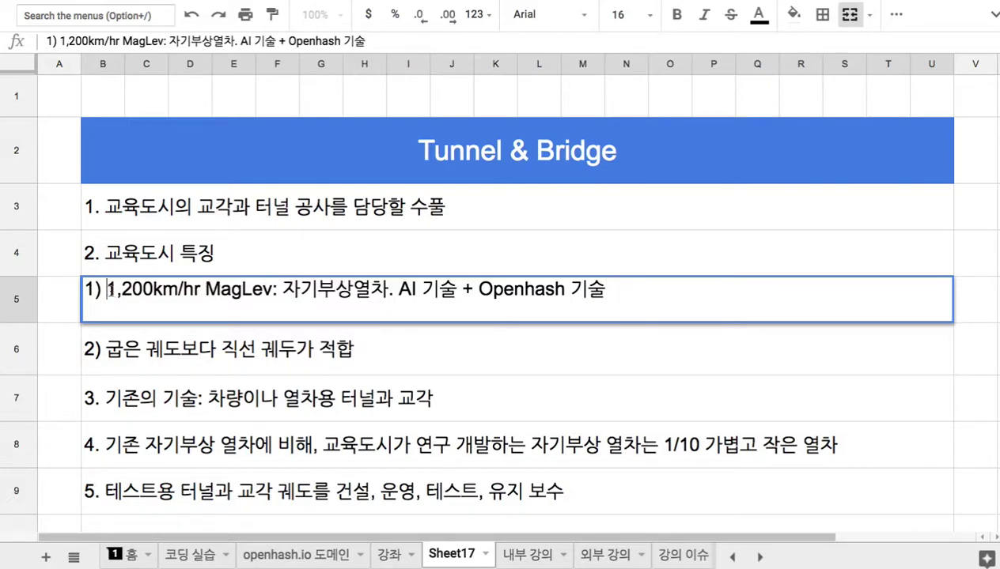
{"action": "left_click_drag", "start_coordinate": [106, 290], "coordinate": [205, 291]}
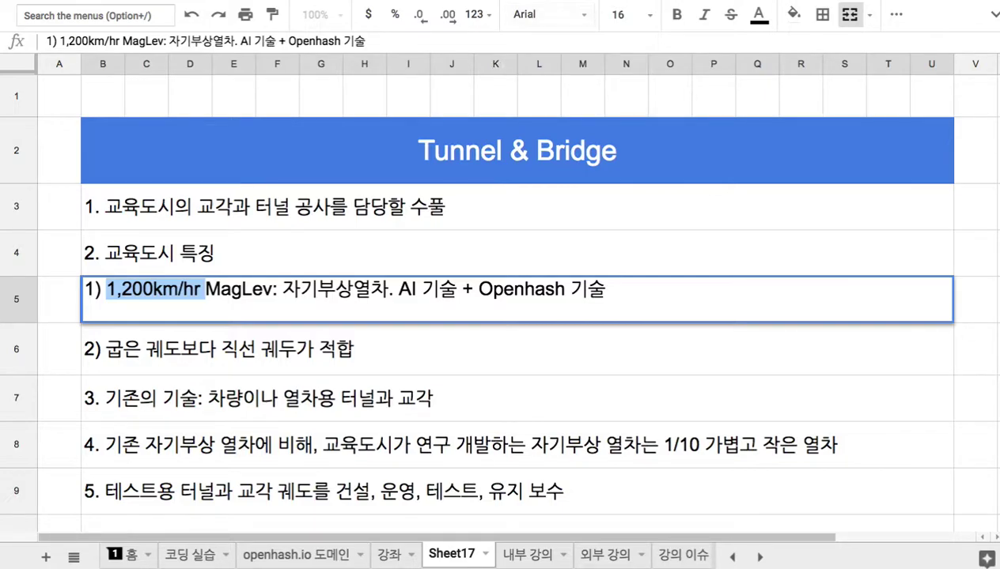
Search Google for "hyperloop" in a new browser tab and show the image results.
{"action": "key", "text": "super+t"}
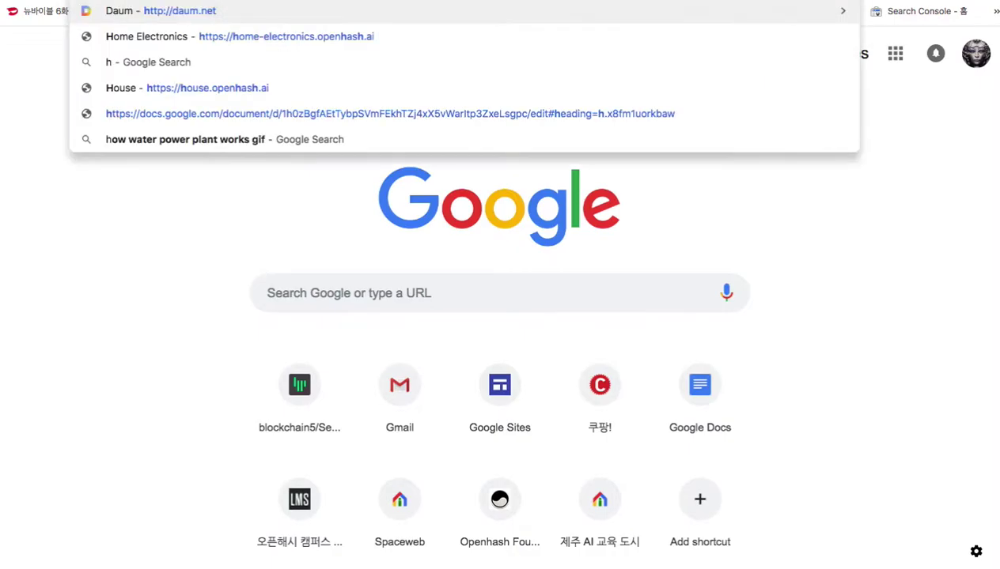
{"action": "type", "text": "hyperloop"}
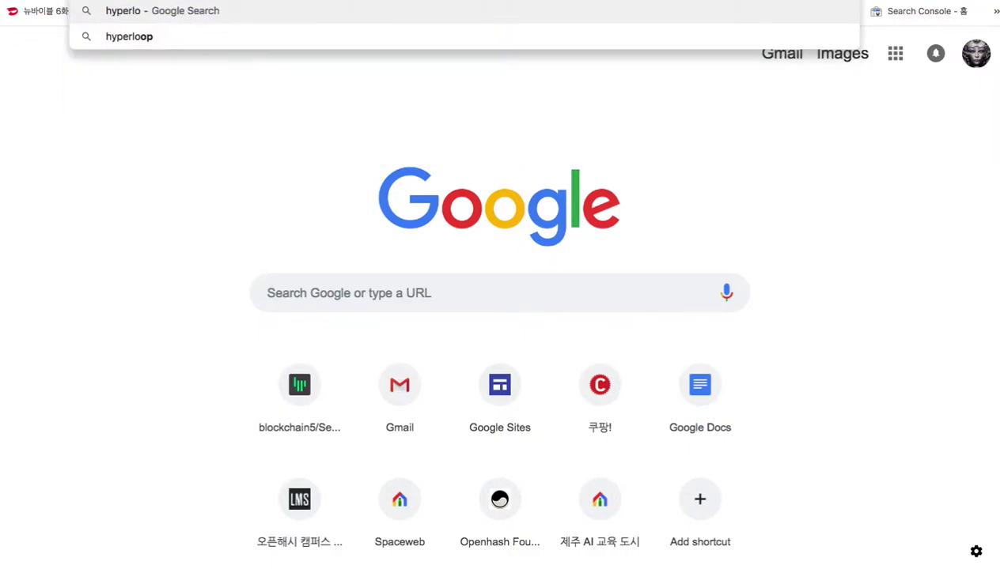
{"action": "key", "text": "Return"}
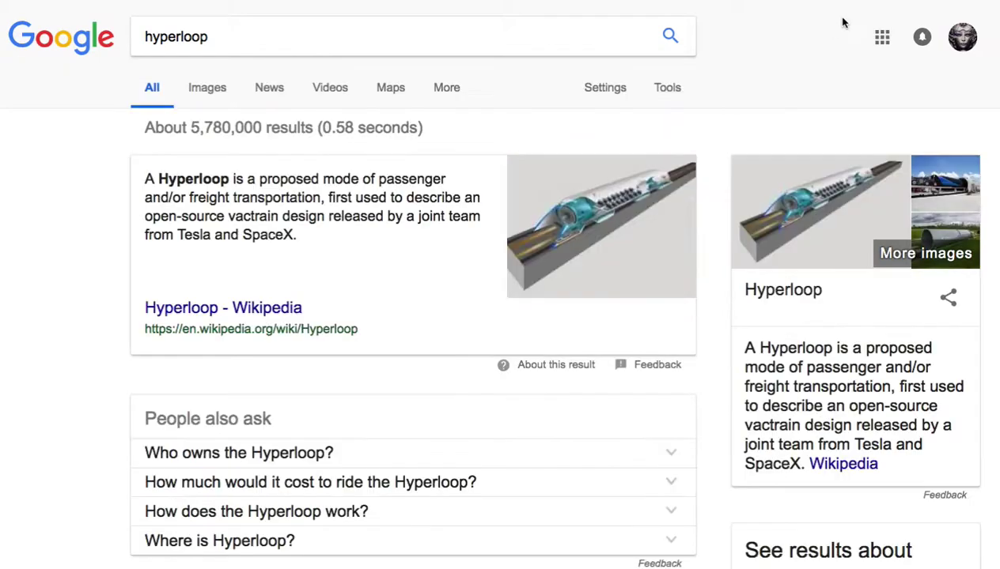
{"action": "left_click", "coordinate": [214, 95]}
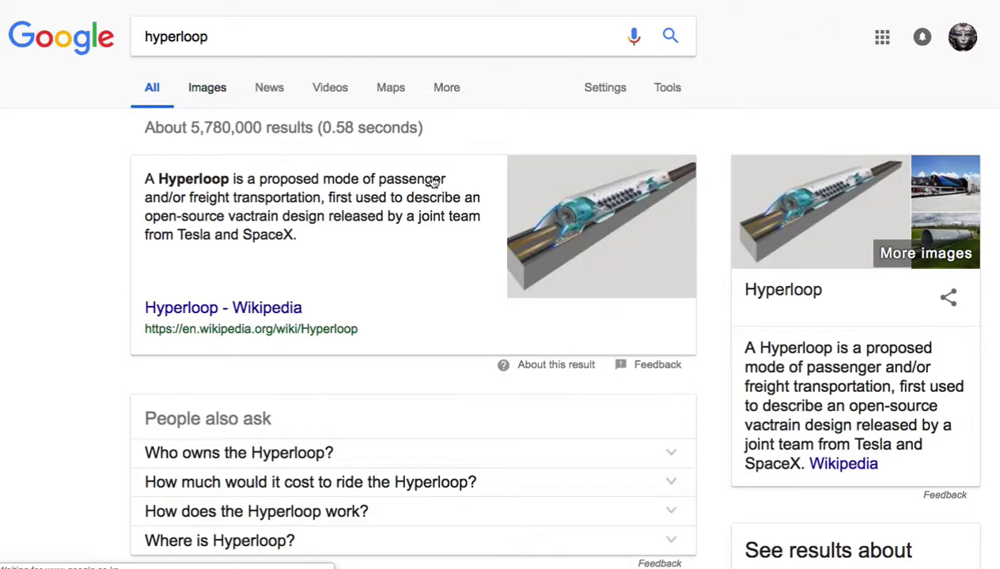
Preview the "Hyperloop passenger cabins" image from dezeen.com and the "VicHyper hyperloop invention team interview" image from redbull.com.
{"action": "left_click", "coordinate": [581, 288]}
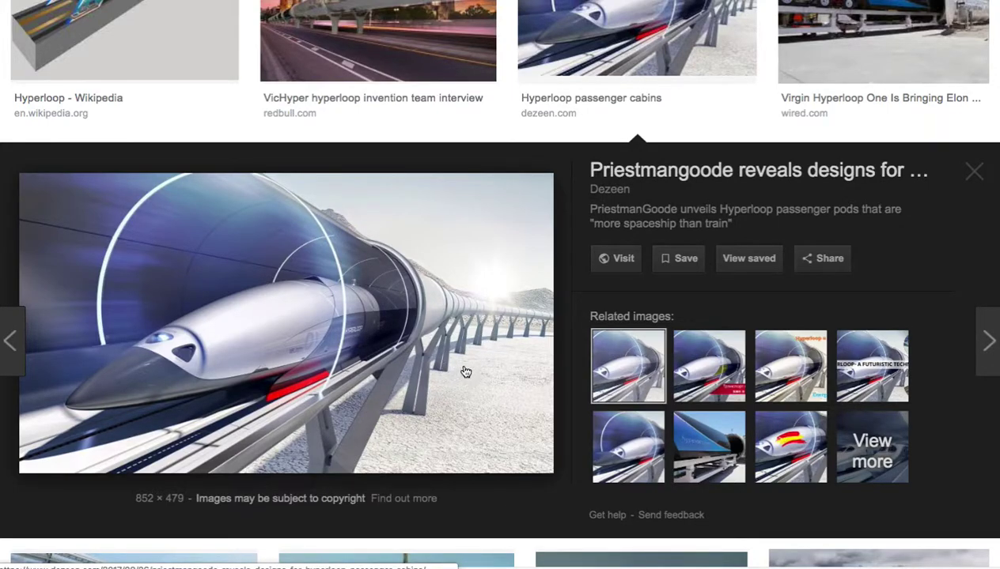
{"action": "scroll", "coordinate": [582, 327], "scroll_direction": "up", "scroll_amount": 2}
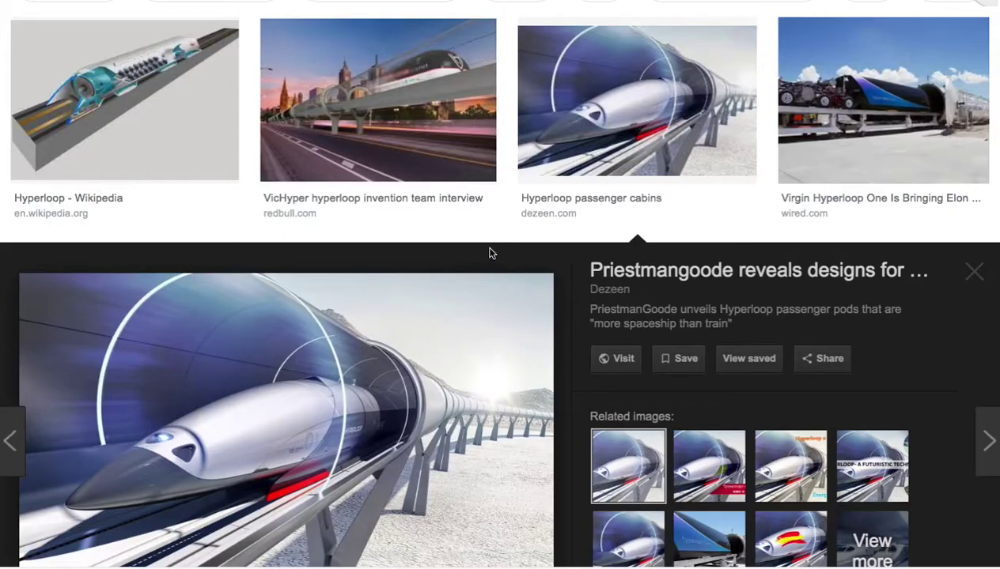
{"action": "left_click", "coordinate": [441, 155]}
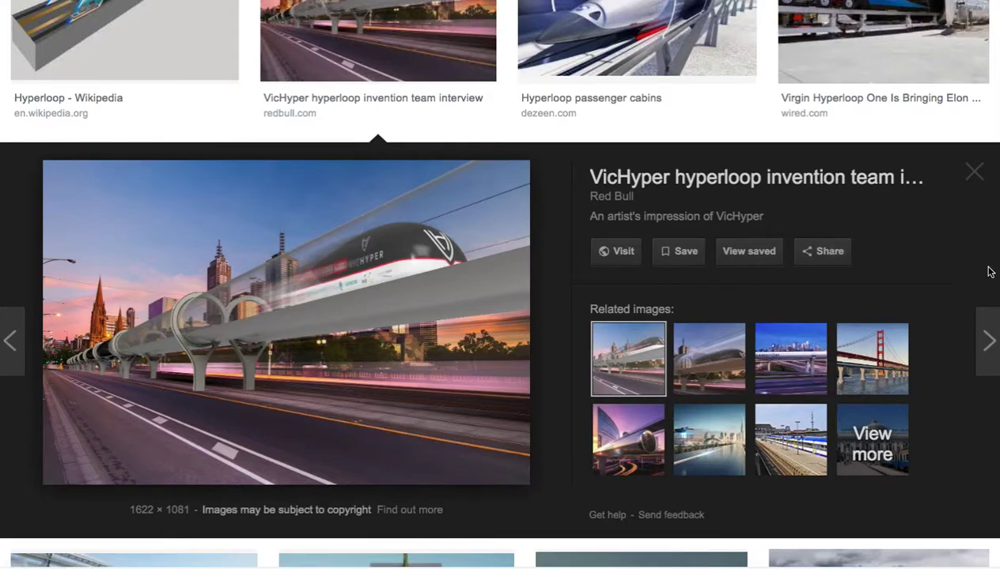
Browse further hyperloop image results and preview the "Colorado route a finalist for Hyperloop" picture from kdvr.com.
{"action": "scroll", "coordinate": [500, 285], "scroll_direction": "down", "scroll_amount": 5}
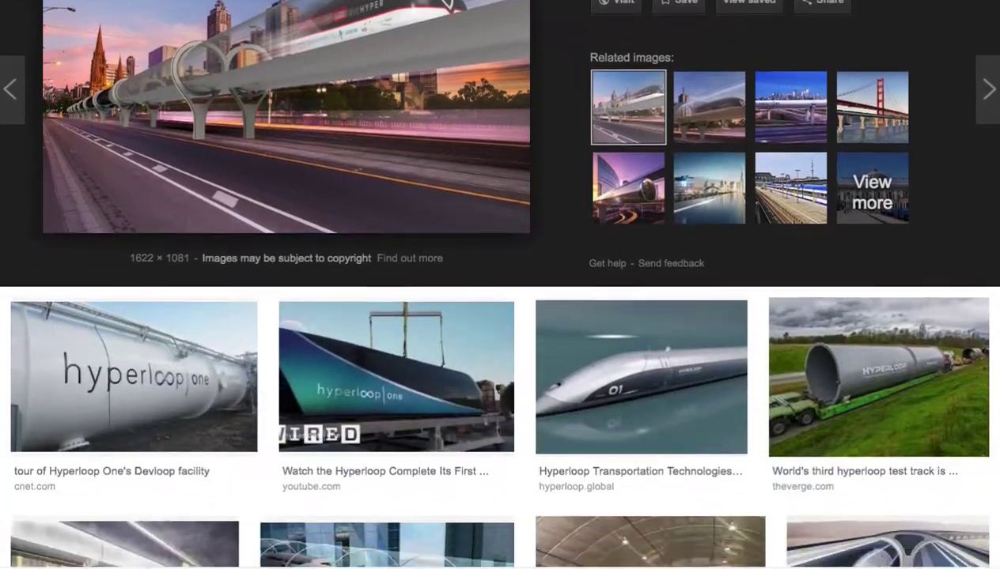
{"action": "scroll", "coordinate": [500, 284], "scroll_direction": "down", "scroll_amount": 5}
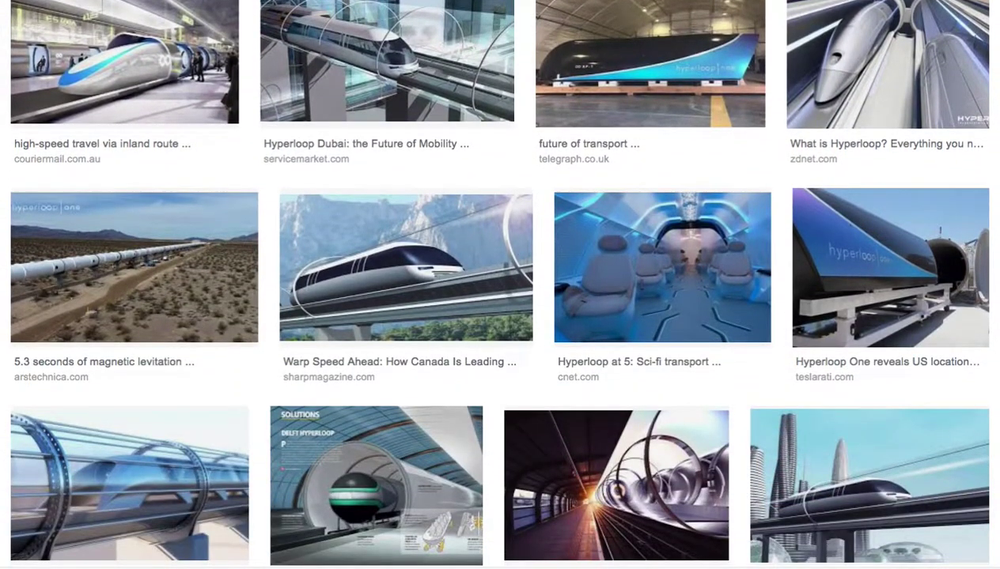
{"action": "scroll", "coordinate": [500, 285], "scroll_direction": "down", "scroll_amount": 4}
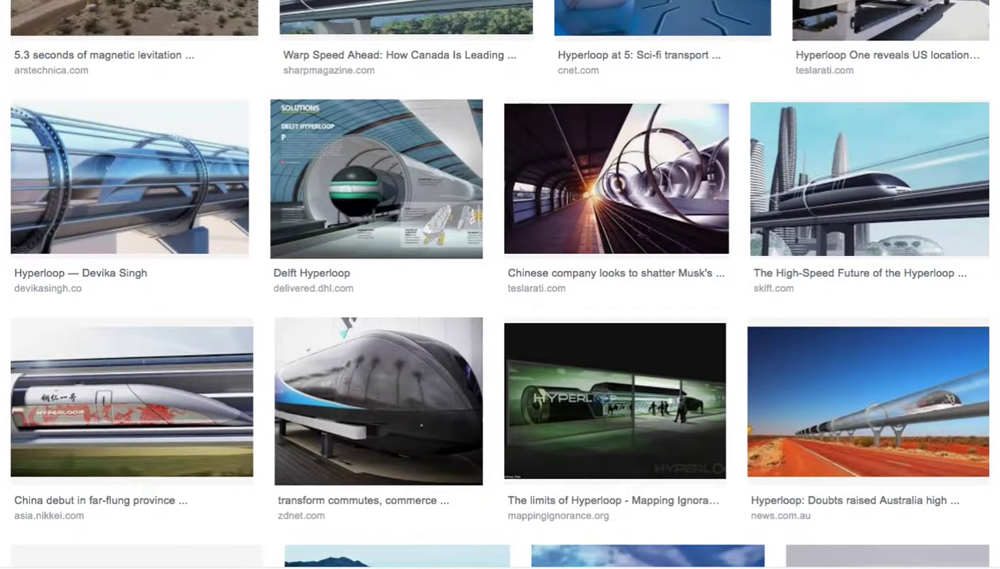
{"action": "scroll", "coordinate": [500, 285], "scroll_direction": "down", "scroll_amount": 4}
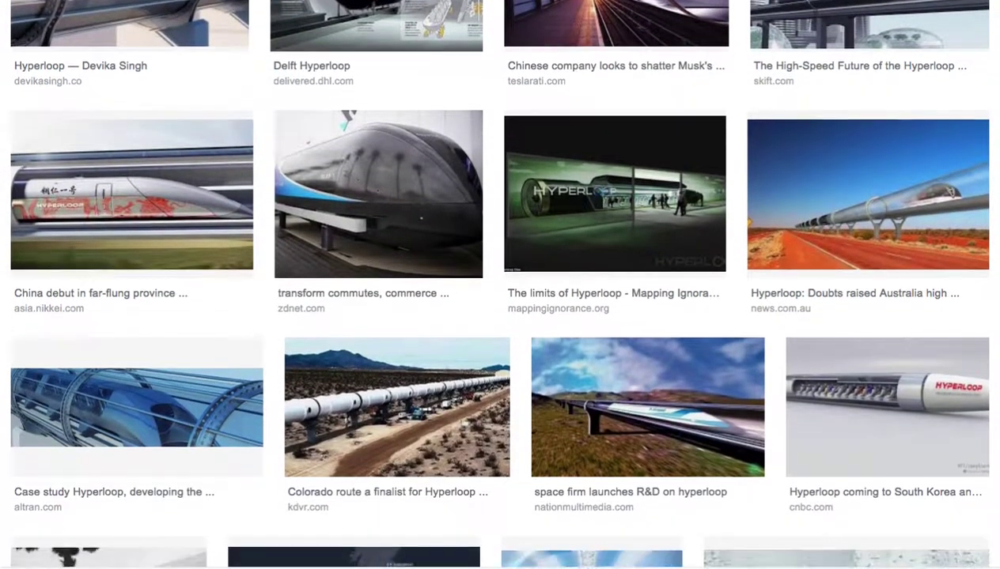
{"action": "scroll", "coordinate": [500, 285], "scroll_direction": "down", "scroll_amount": 1}
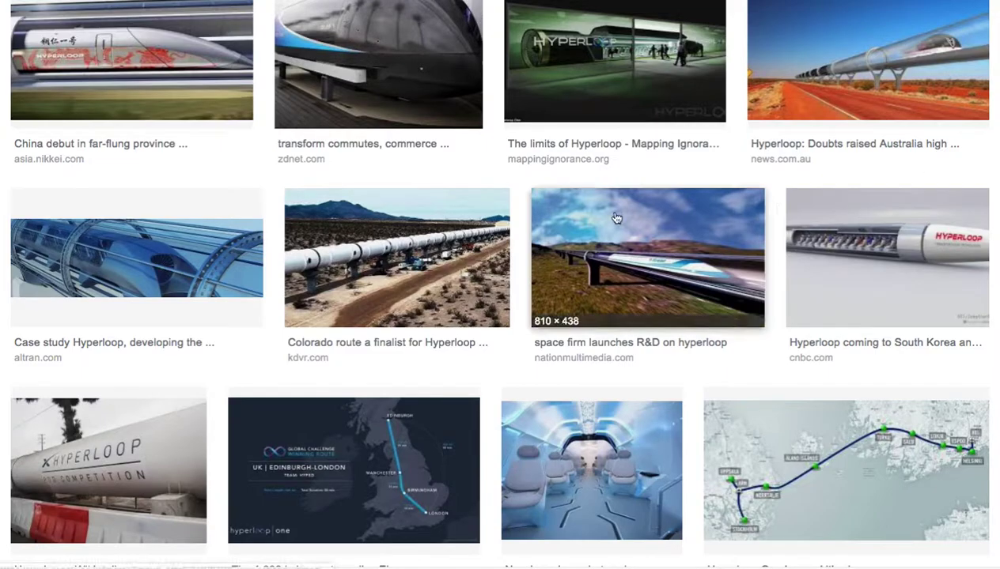
{"action": "left_click", "coordinate": [454, 231]}
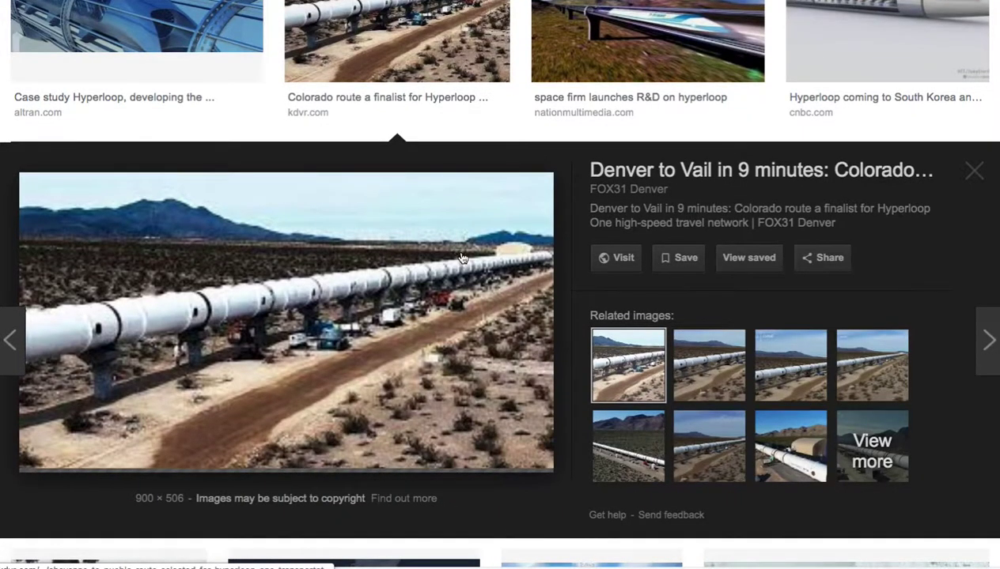